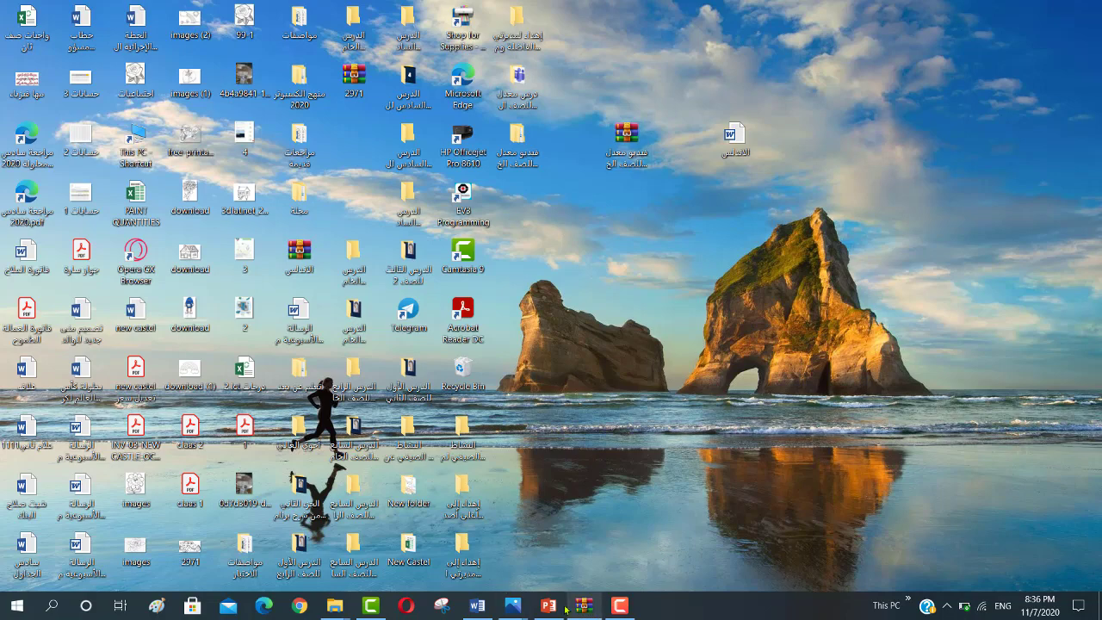
{"action": "left_click", "coordinate": [479, 606]}
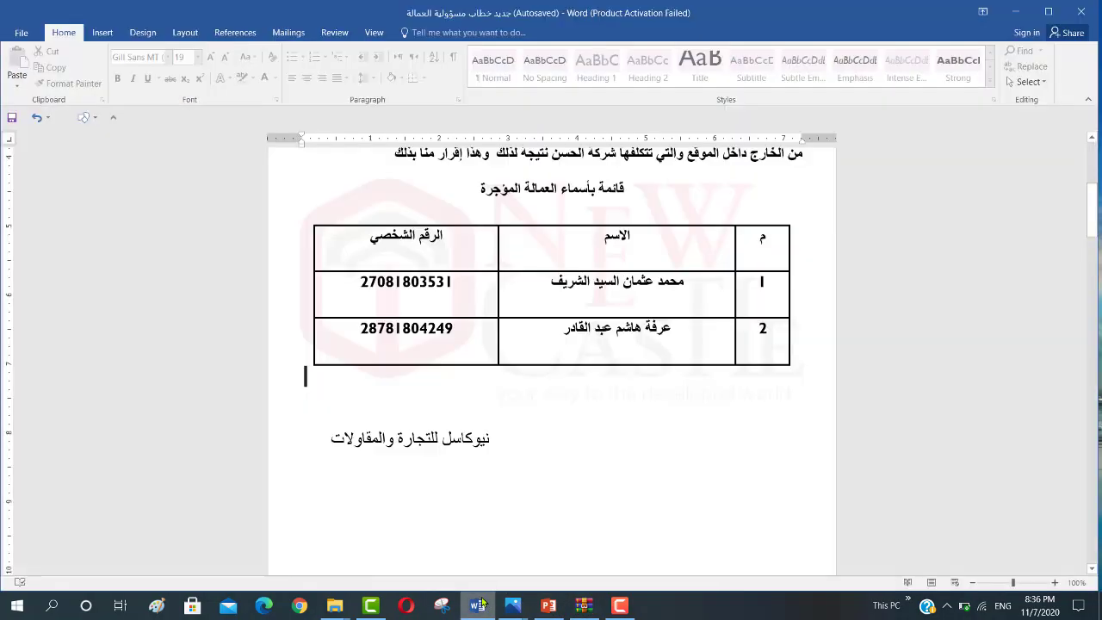
{"action": "left_click", "coordinate": [1014, 10]}
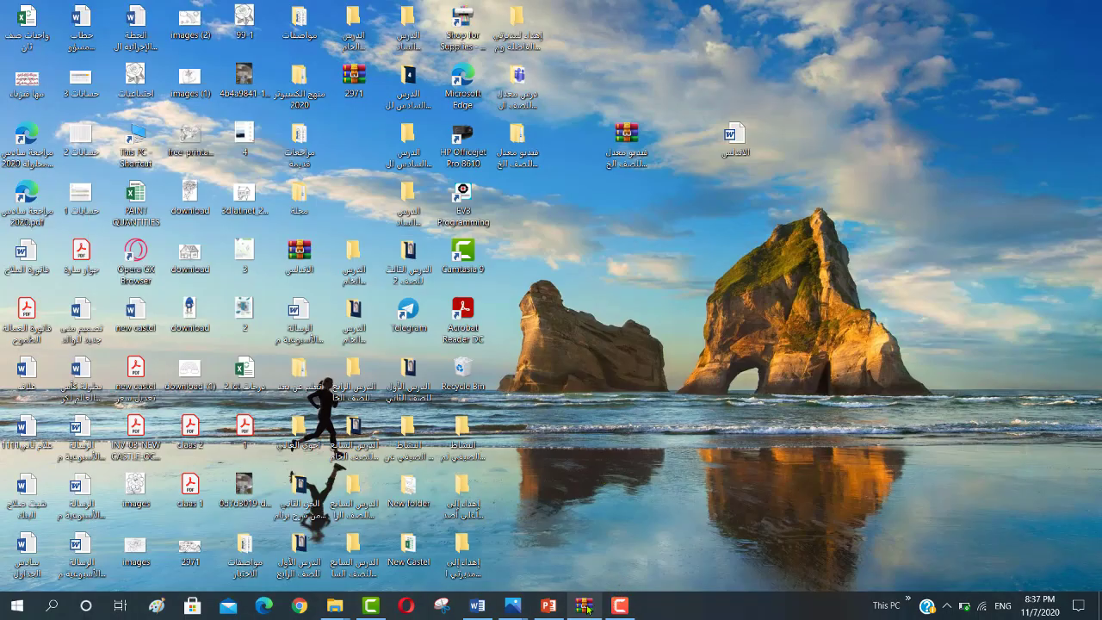
{"action": "mouse_move", "coordinate": [586, 610]}
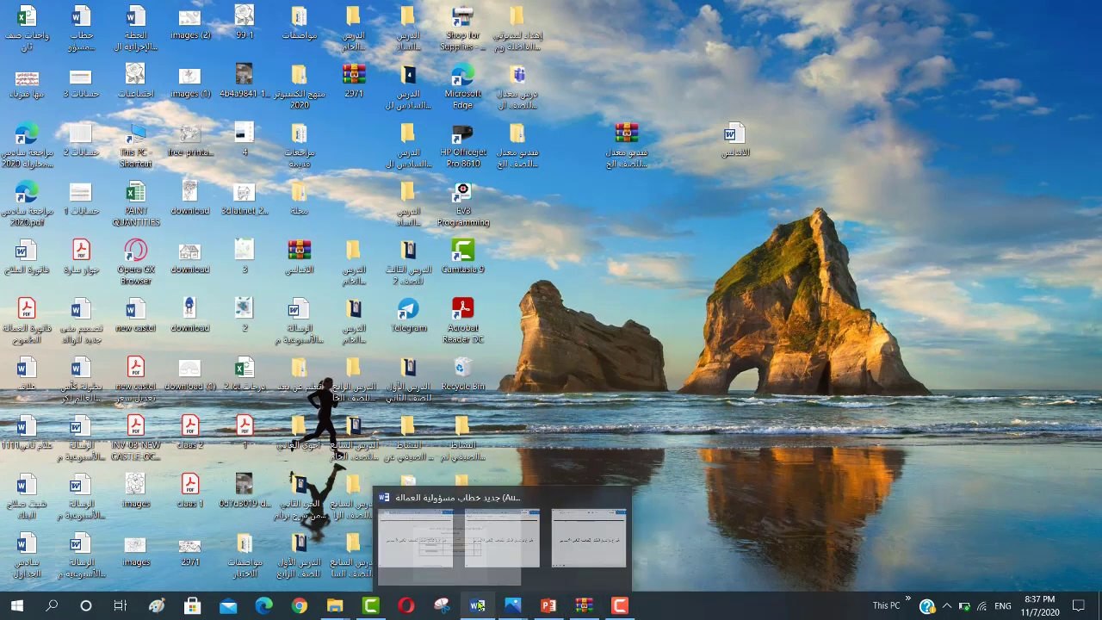
{"action": "mouse_move", "coordinate": [479, 607]}
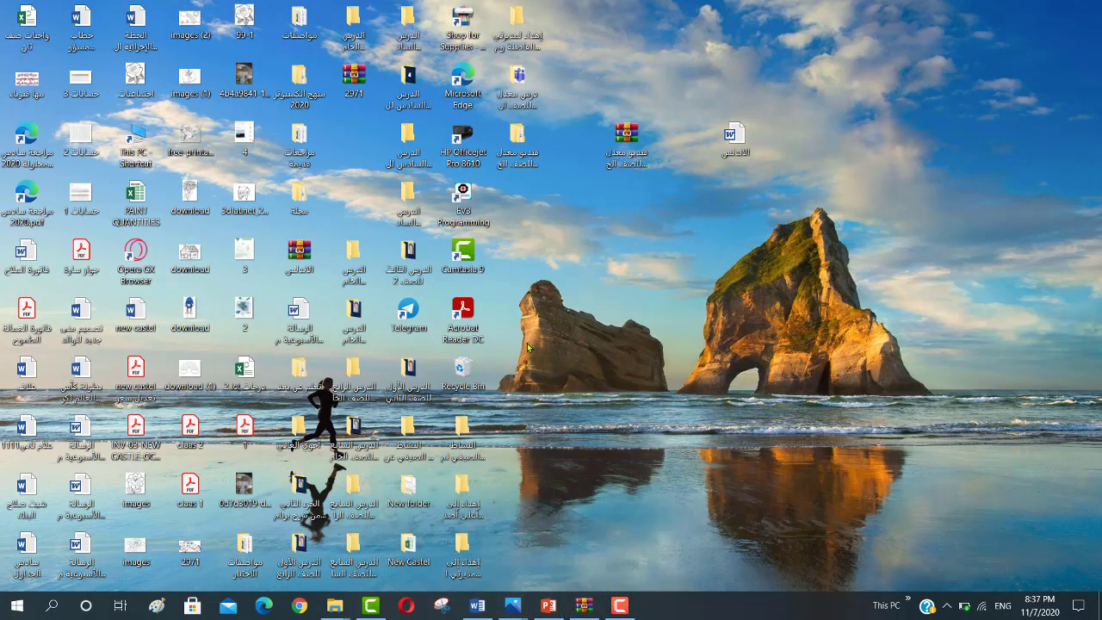
Step: Open the Documents folder in File Explorer and maximize its window
{"action": "left_click", "coordinate": [140, 153]}
{"action": "double_click", "coordinate": [135, 158]}
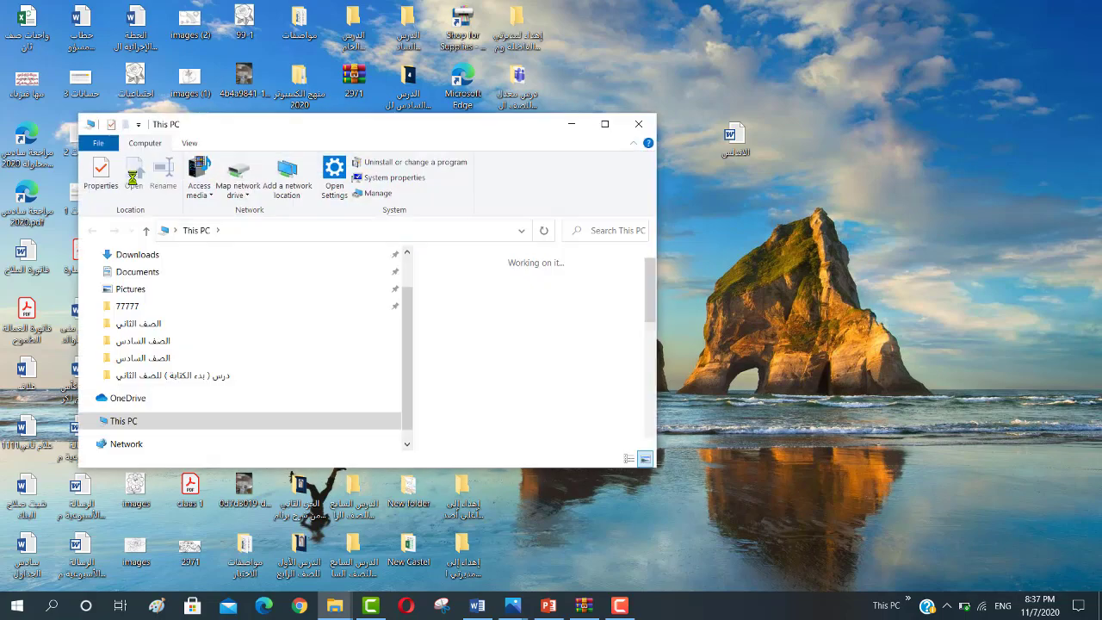
{"action": "left_click", "coordinate": [145, 273]}
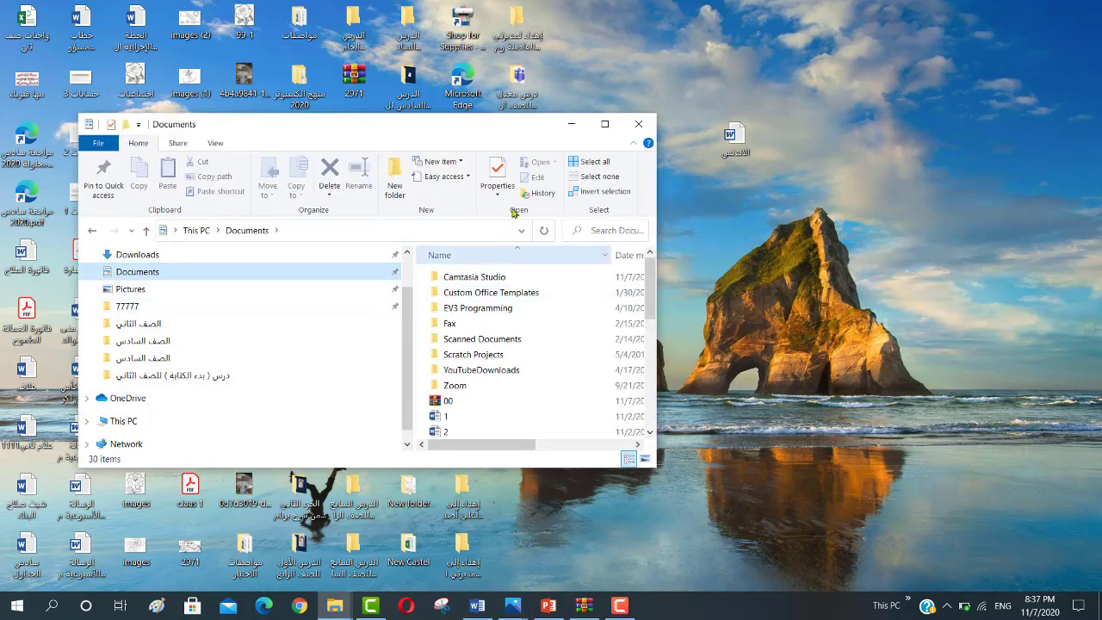
{"action": "left_click", "coordinate": [604, 124]}
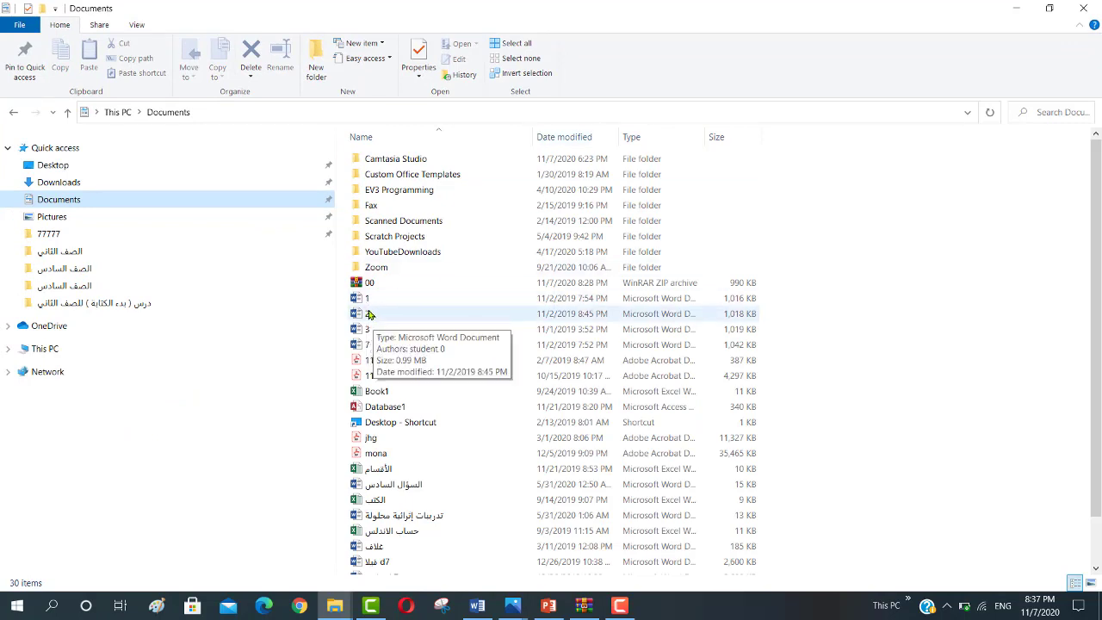
Step: Compress the Word document 1 in Documents into a zipped folder, keeping 1 as the archive name
{"action": "right_click", "coordinate": [366, 299]}
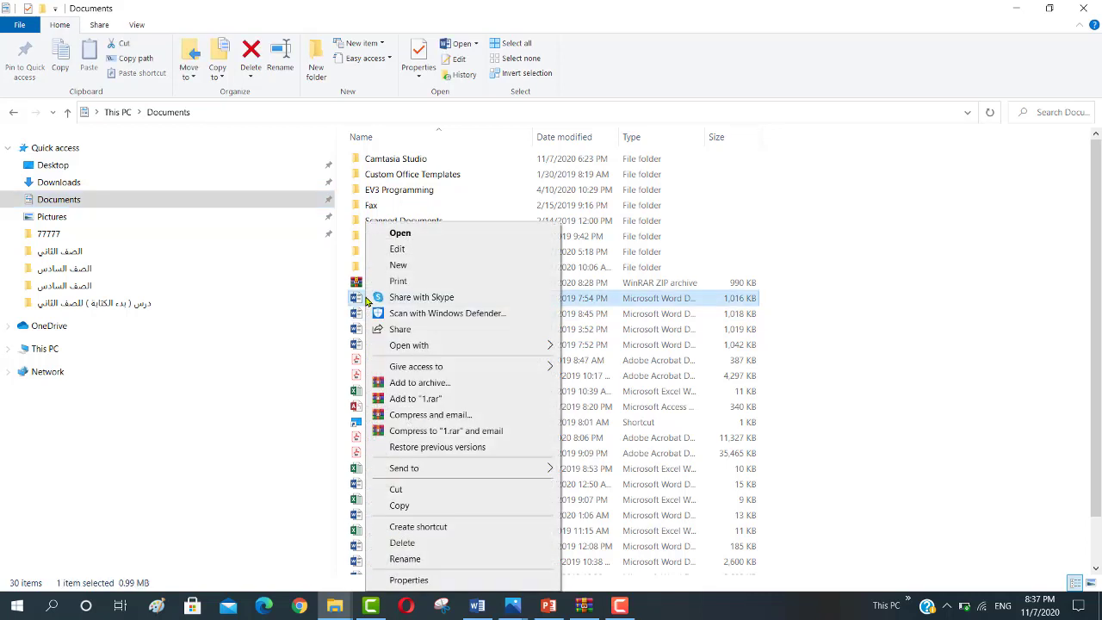
{"action": "mouse_move", "coordinate": [395, 476]}
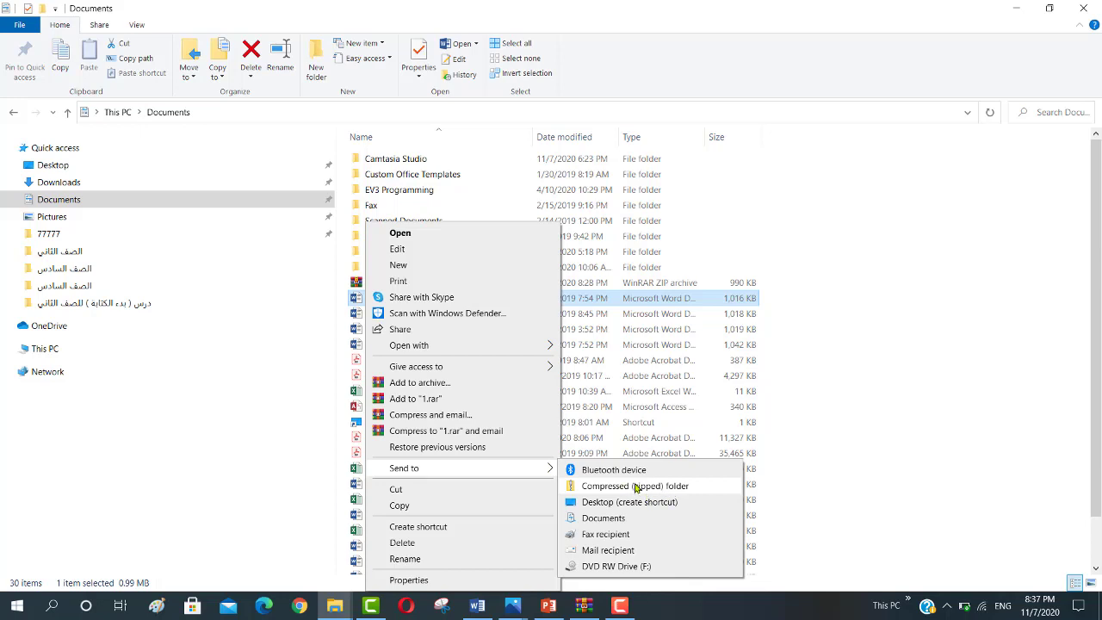
{"action": "left_click", "coordinate": [624, 488]}
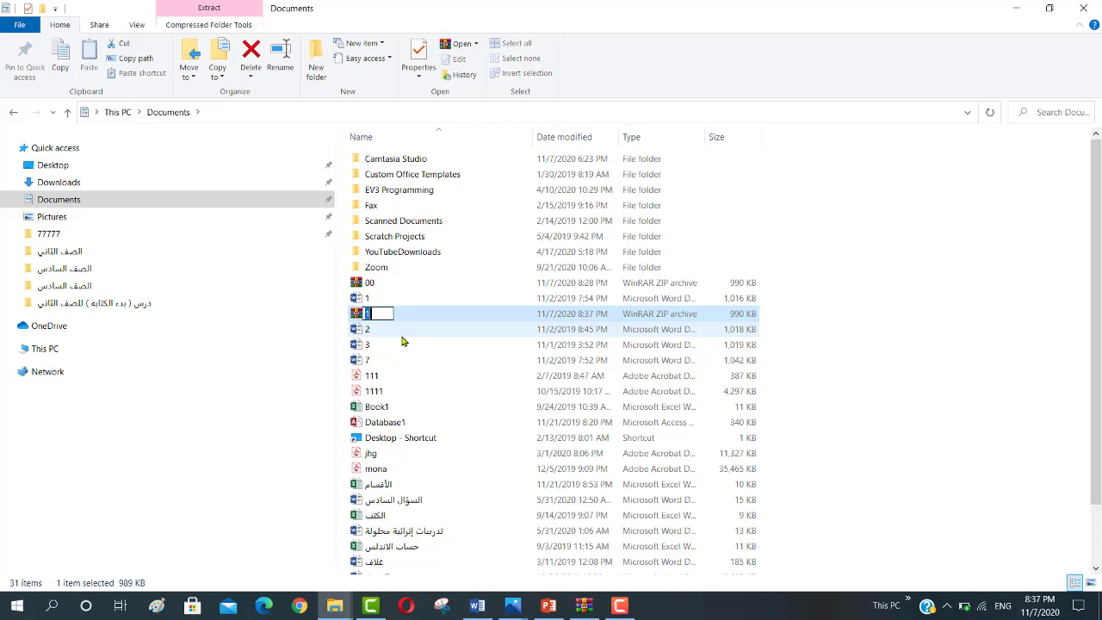
{"action": "type", "text": "lpi"}
{"action": "key", "text": "BackSpace"}
{"action": "key", "text": "BackSpace"}
{"action": "key", "text": "alt+shift"}
{"action": "key", "text": "Return"}
{"action": "type", "text": "م"}
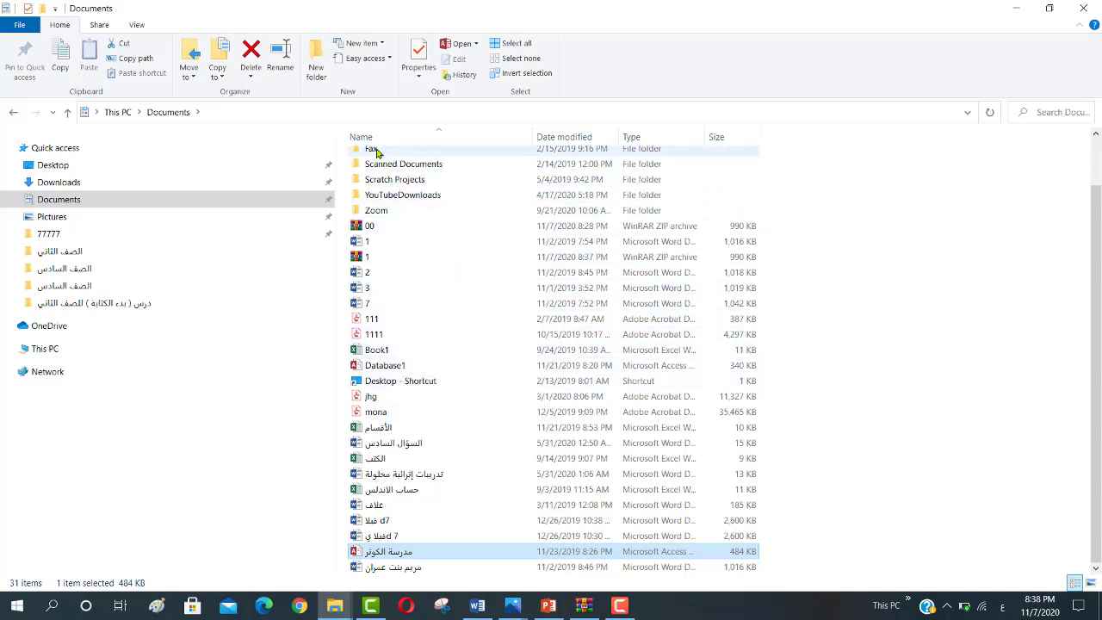
{"action": "left_click", "coordinate": [373, 150]}
{"action": "right_click", "coordinate": [372, 154]}
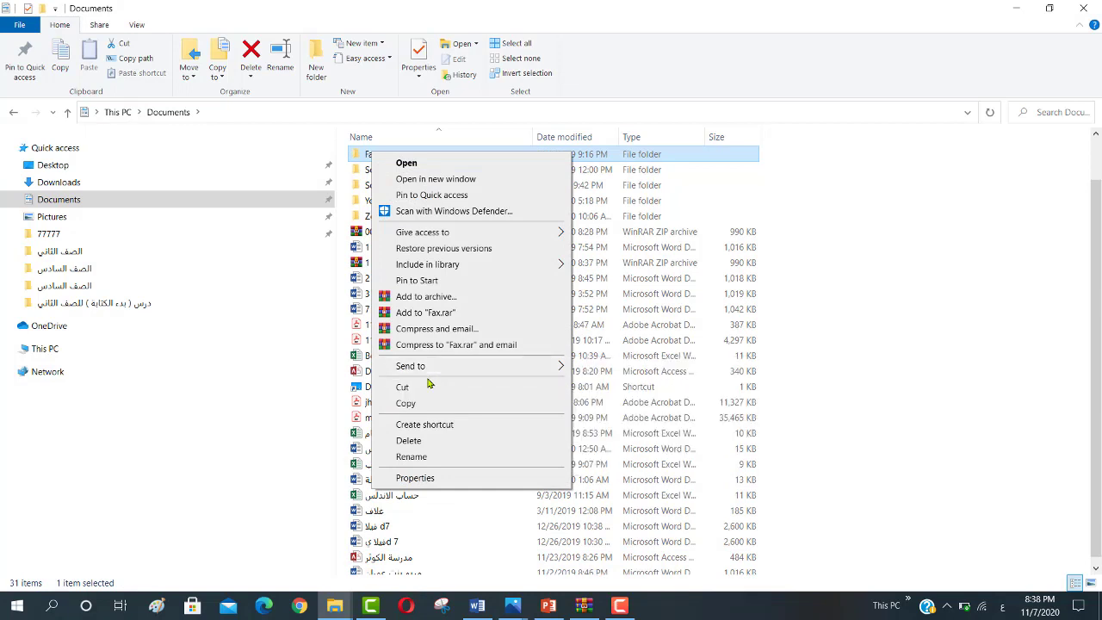
{"action": "mouse_move", "coordinate": [428, 369]}
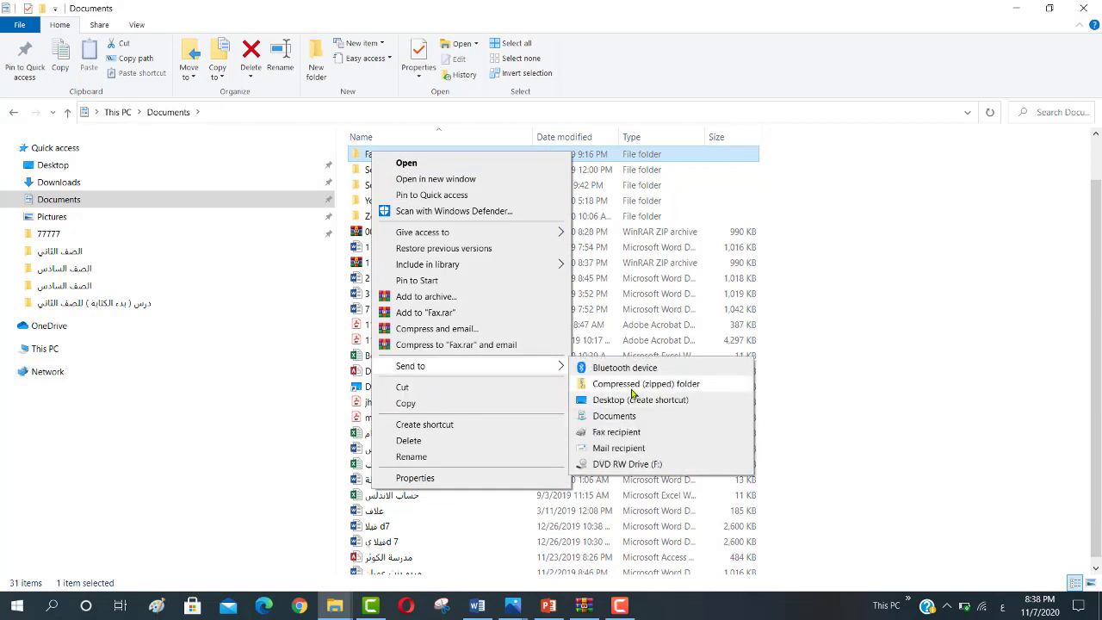
{"action": "left_click", "coordinate": [822, 345]}
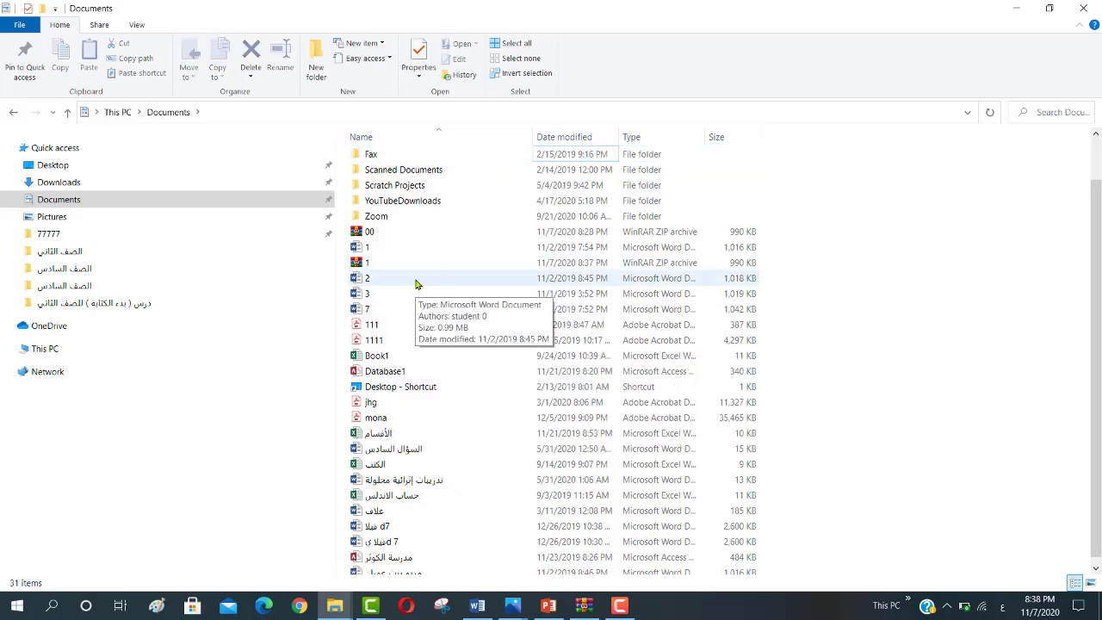
Step: Open the zip archive 1, dismiss the licence notice, copy 1.docx to the clipboard and minimize the archive window
{"action": "left_click", "coordinate": [365, 267]}
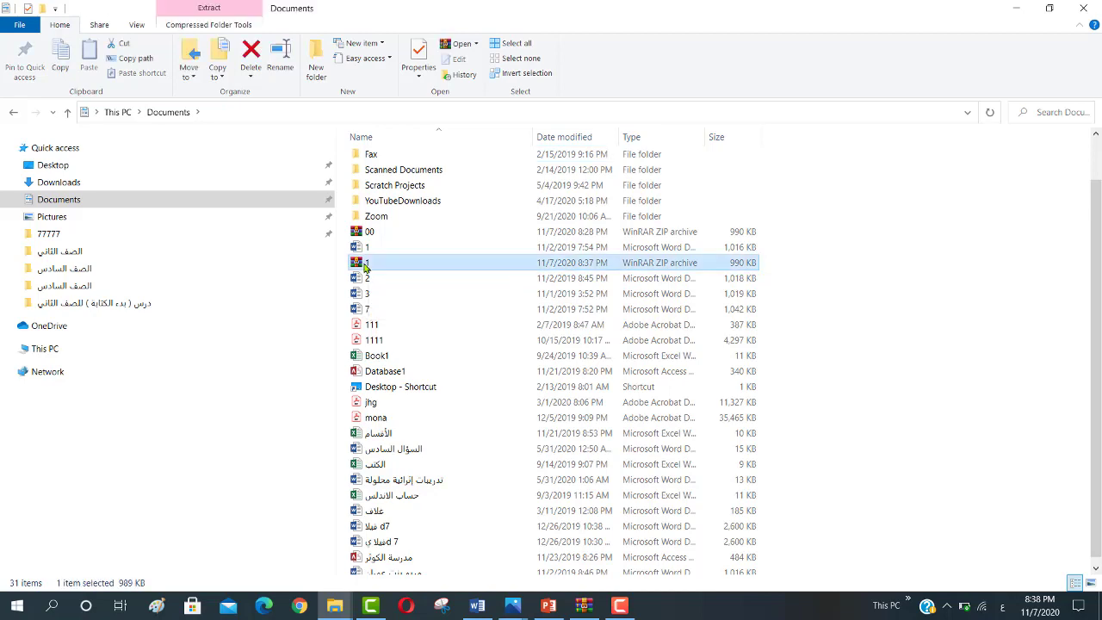
{"action": "double_click", "coordinate": [365, 267]}
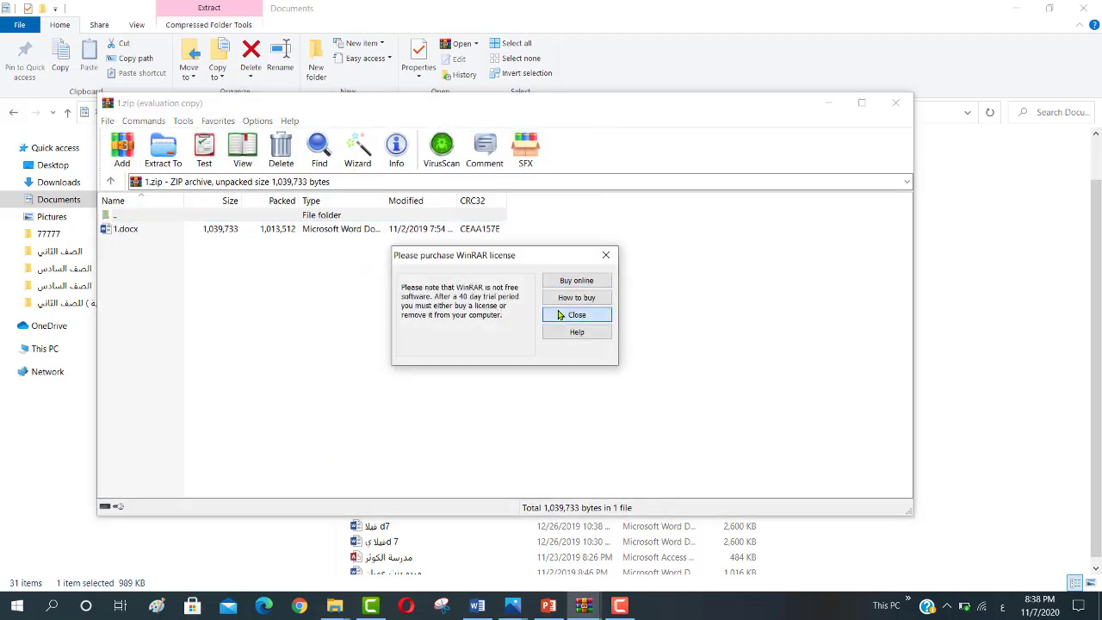
{"action": "left_click", "coordinate": [558, 315]}
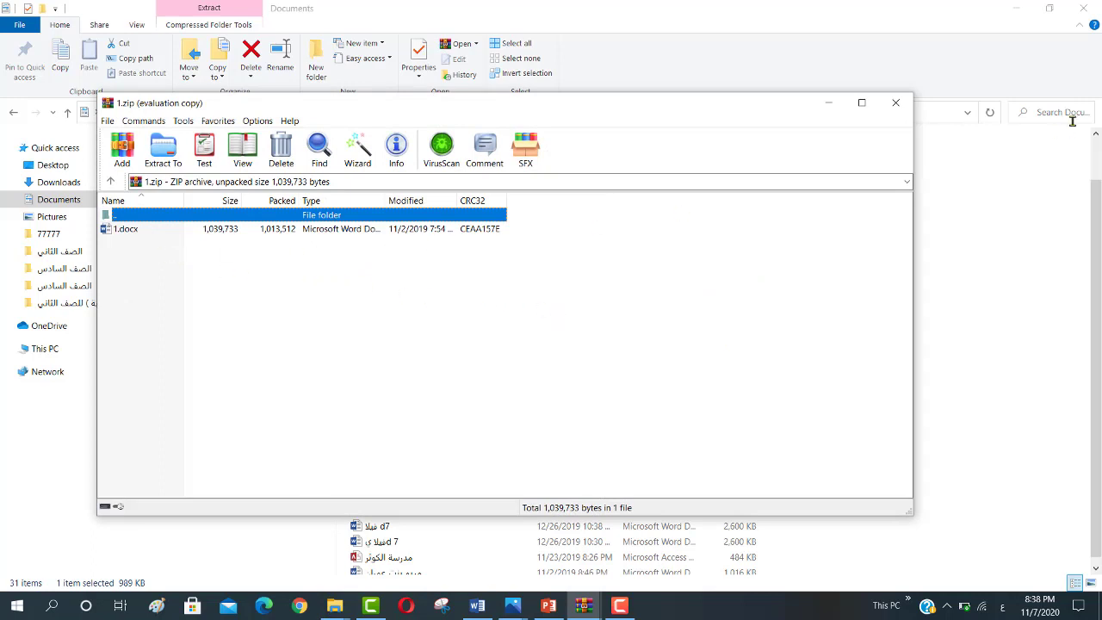
{"action": "left_click", "coordinate": [168, 230]}
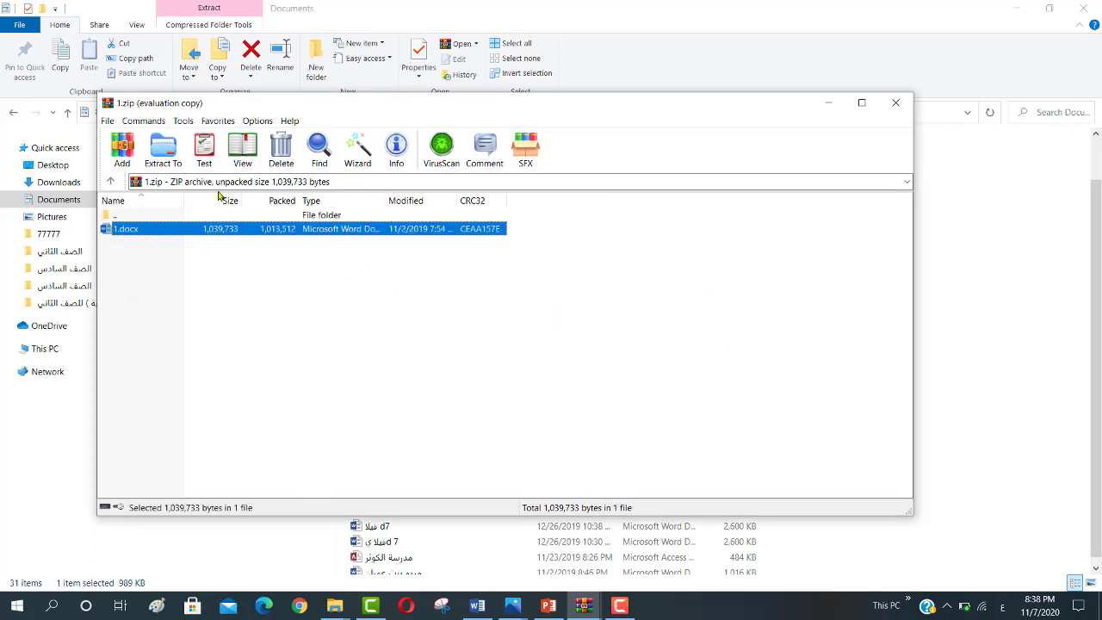
{"action": "right_click", "coordinate": [169, 232]}
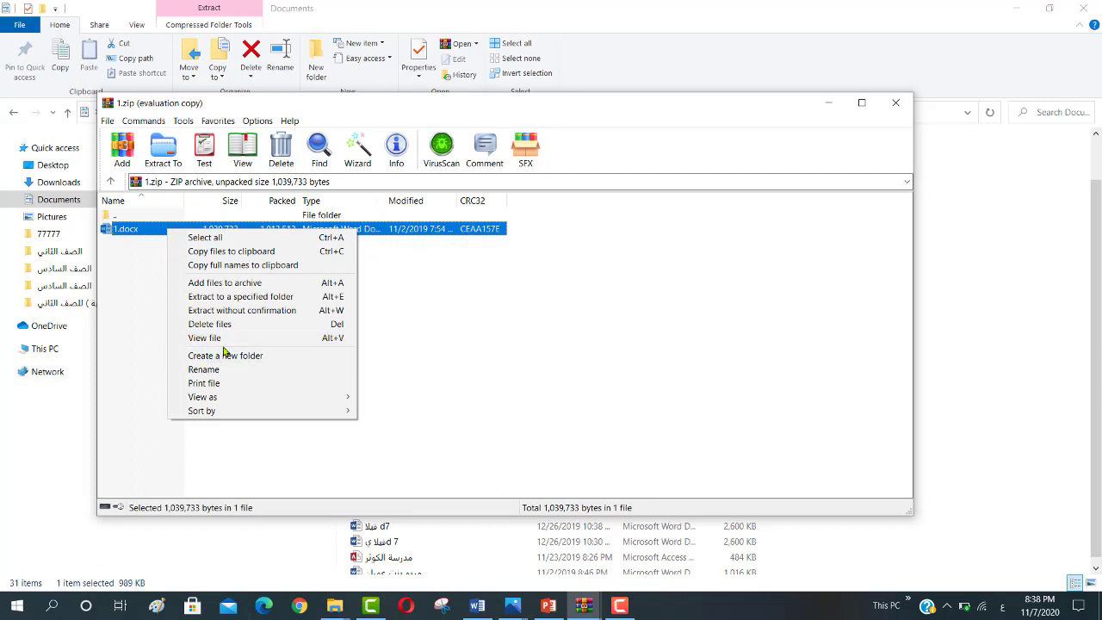
{"action": "left_click", "coordinate": [293, 251]}
{"action": "left_click", "coordinate": [828, 102]}
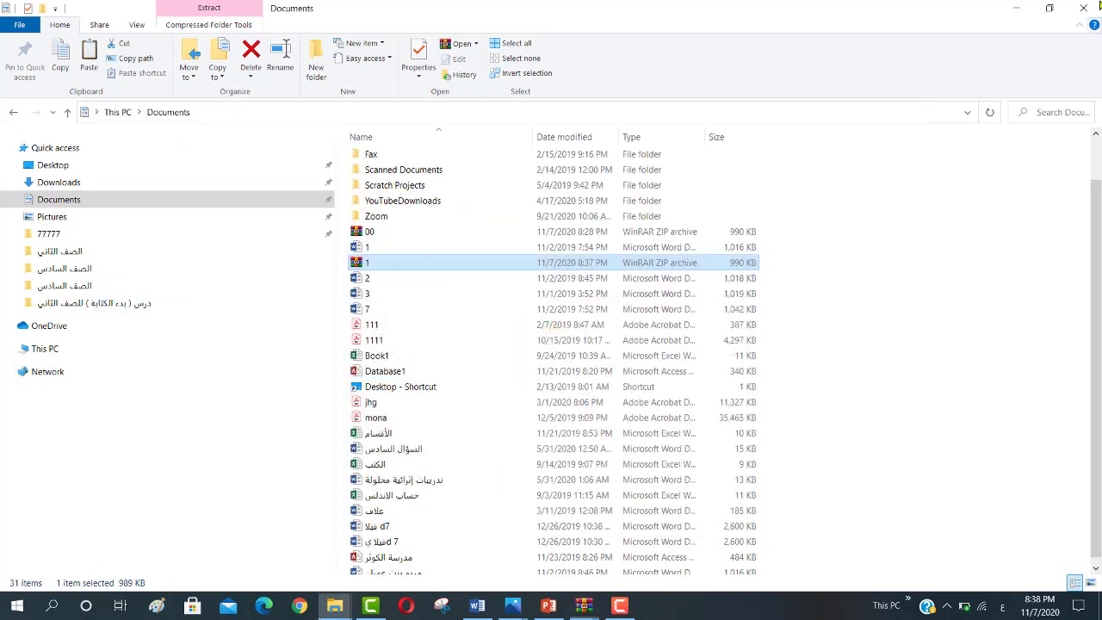
Step: Paste the copied 1 document onto the desktop and place it directly above the separate Word document in the empty area
{"action": "left_click", "coordinate": [1019, 6]}
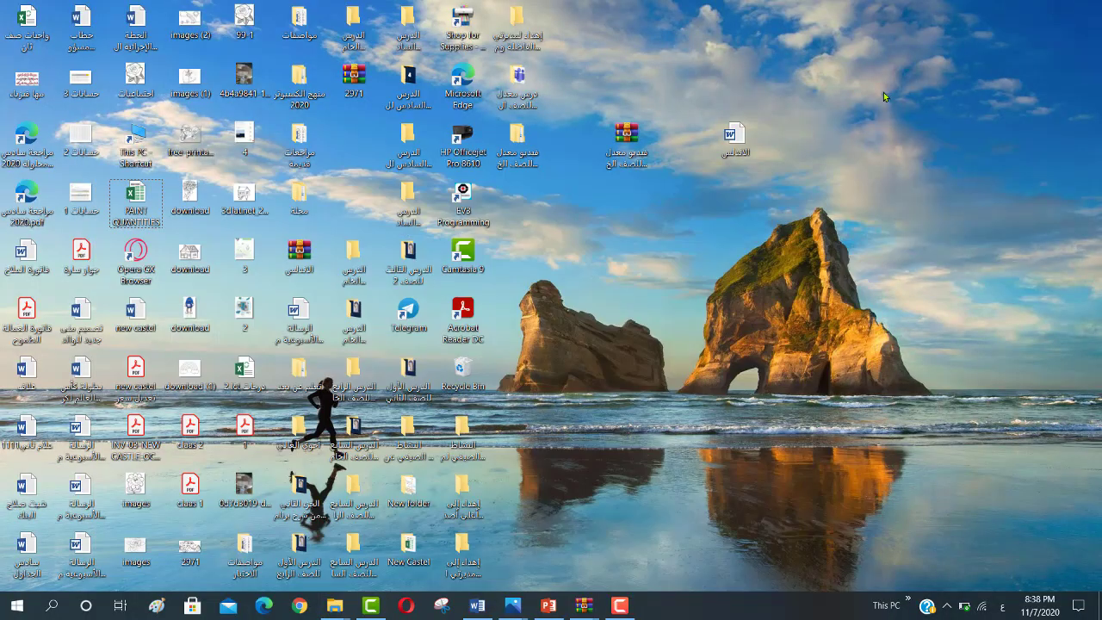
{"action": "right_click", "coordinate": [884, 92]}
{"action": "left_click", "coordinate": [910, 157]}
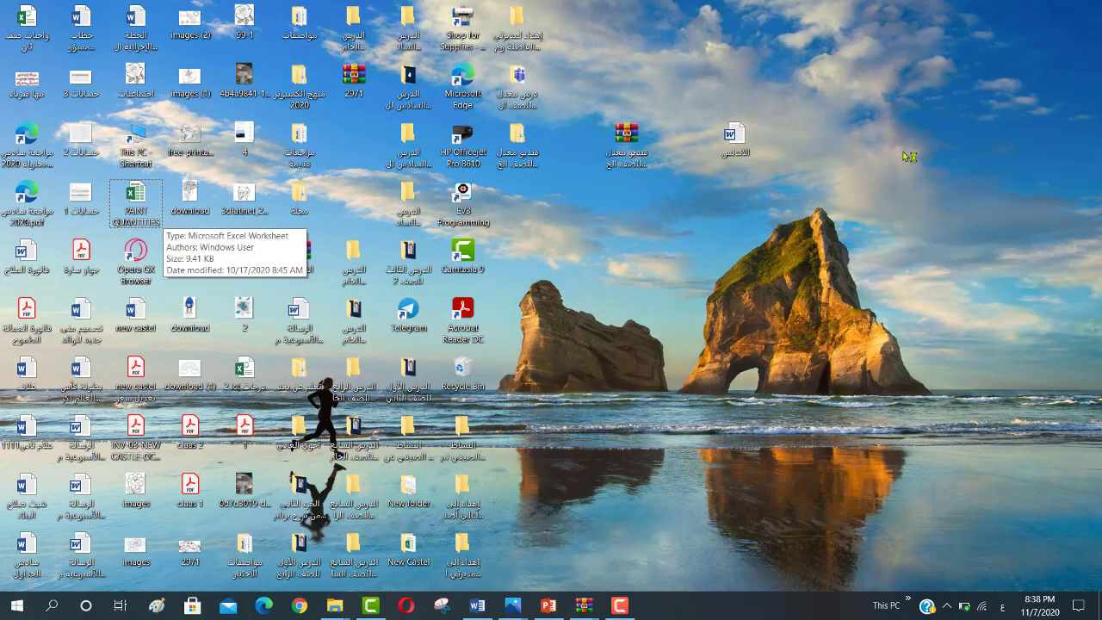
{"action": "left_click_drag", "start_coordinate": [899, 82], "coordinate": [759, 97]}
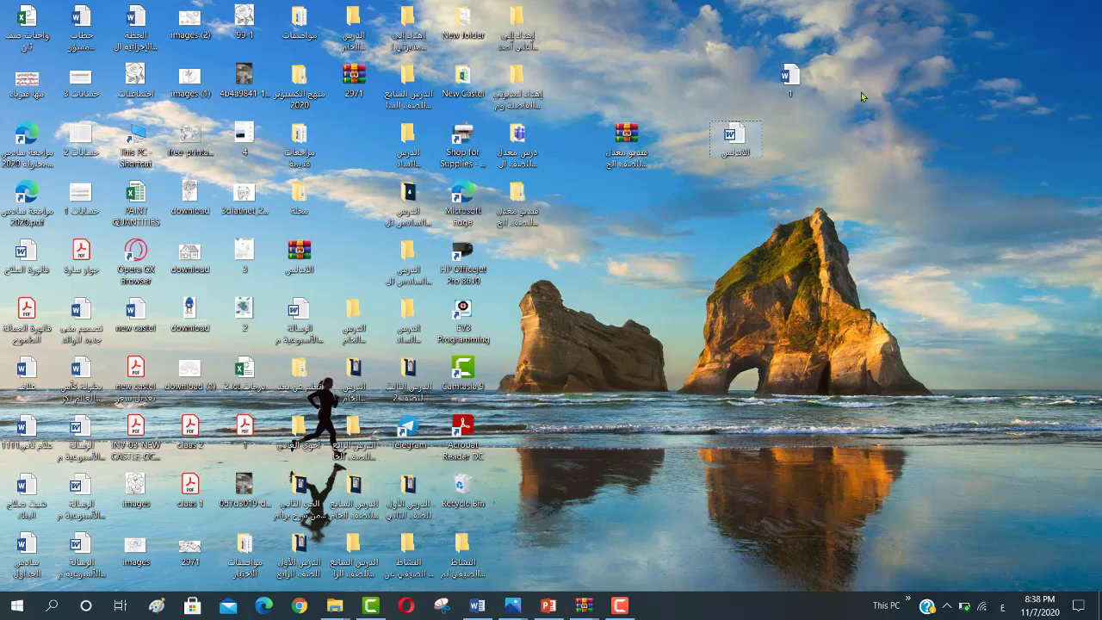
{"action": "key", "text": "Down"}
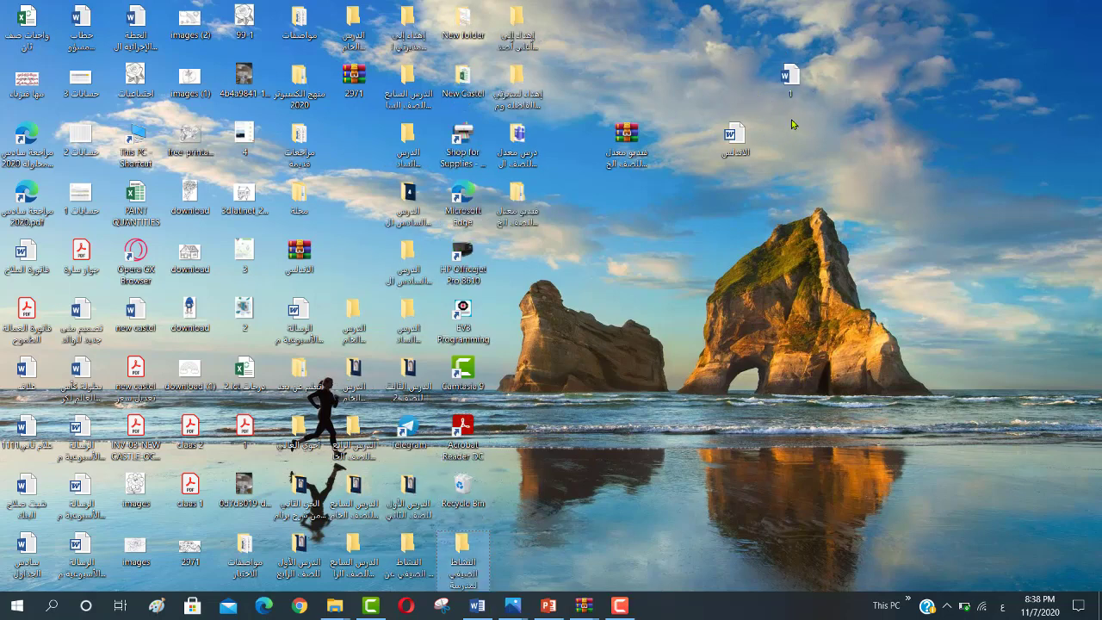
{"action": "left_click_drag", "start_coordinate": [796, 76], "coordinate": [732, 74]}
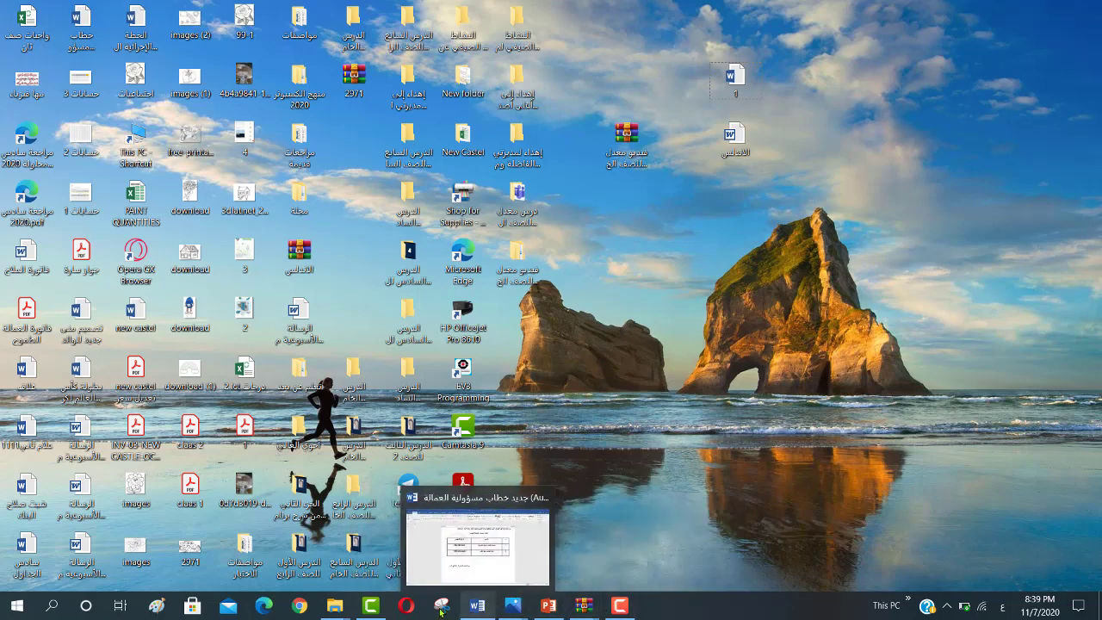
Step: Reopen the Documents folder from the desktop's This PC shortcut and maximize the window
{"action": "double_click", "coordinate": [145, 153]}
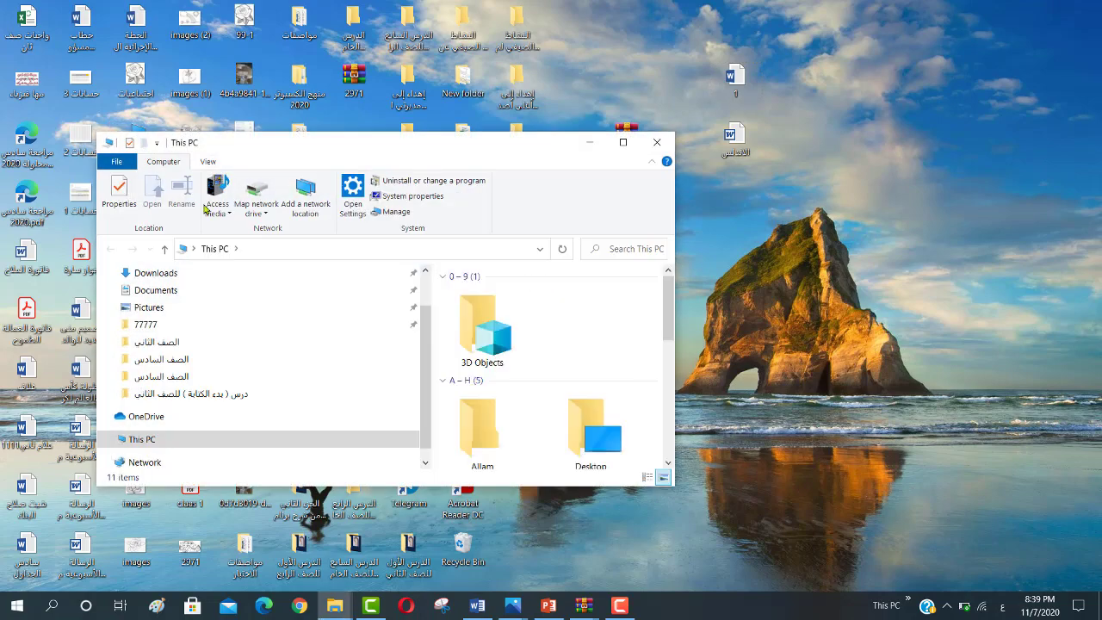
{"action": "left_click", "coordinate": [170, 290]}
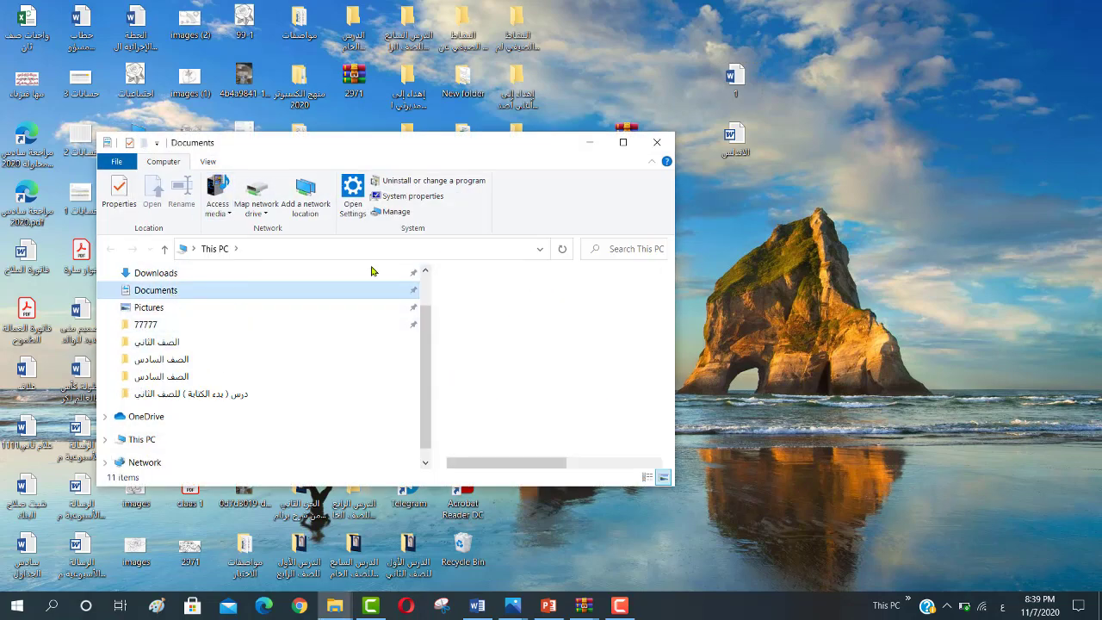
{"action": "left_click", "coordinate": [625, 144]}
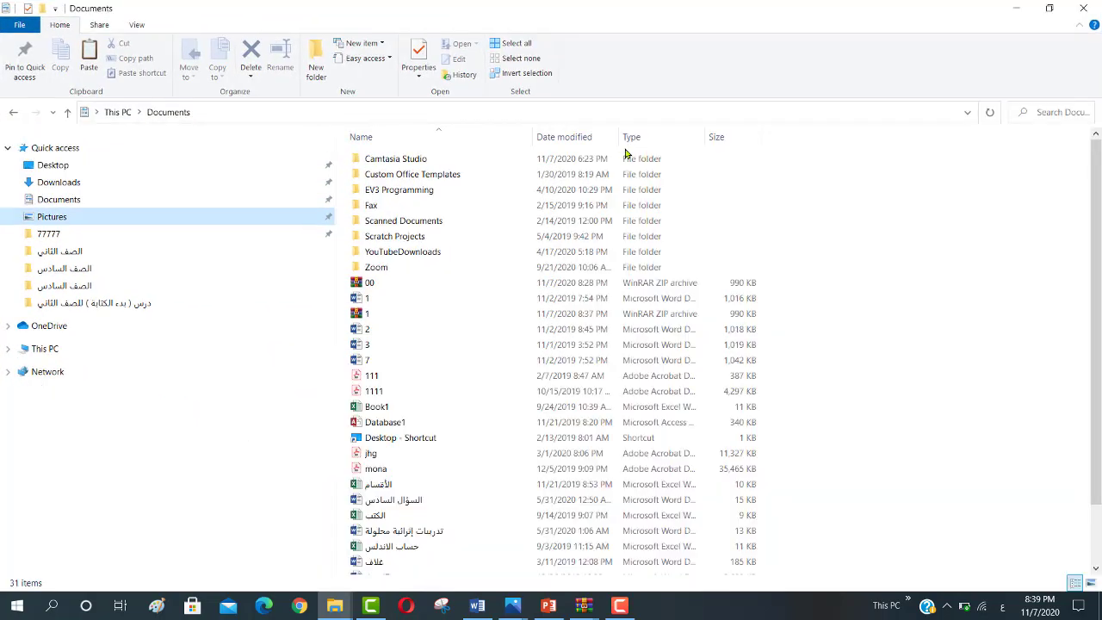
Step: Compress the Word document 2 in Documents into a zipped folder named "الأندلس 11"
{"action": "right_click", "coordinate": [366, 336]}
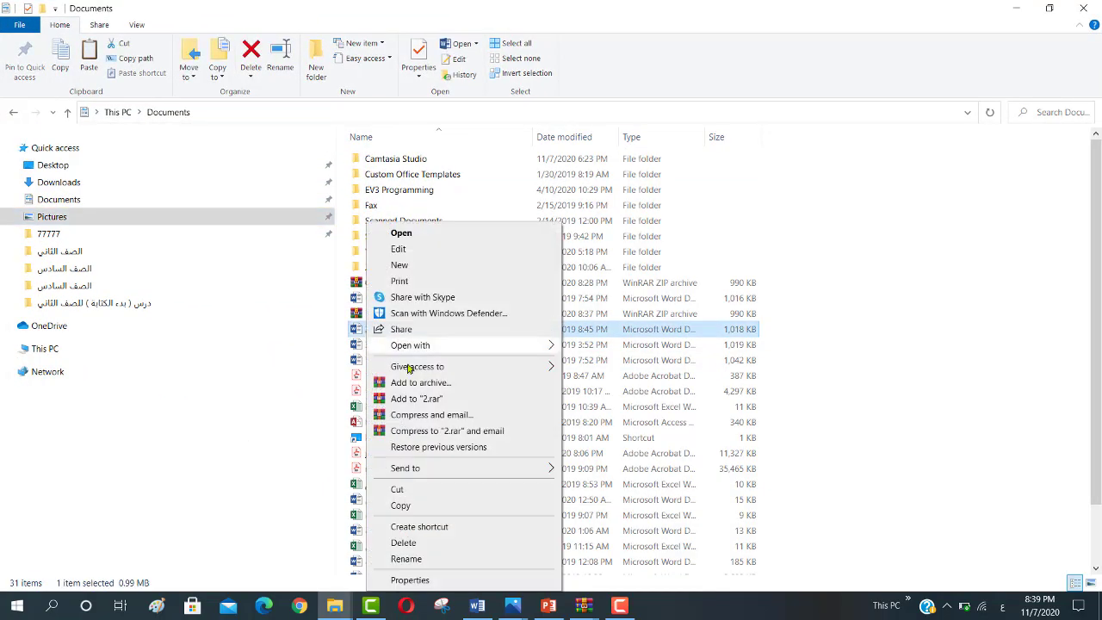
{"action": "mouse_move", "coordinate": [444, 470]}
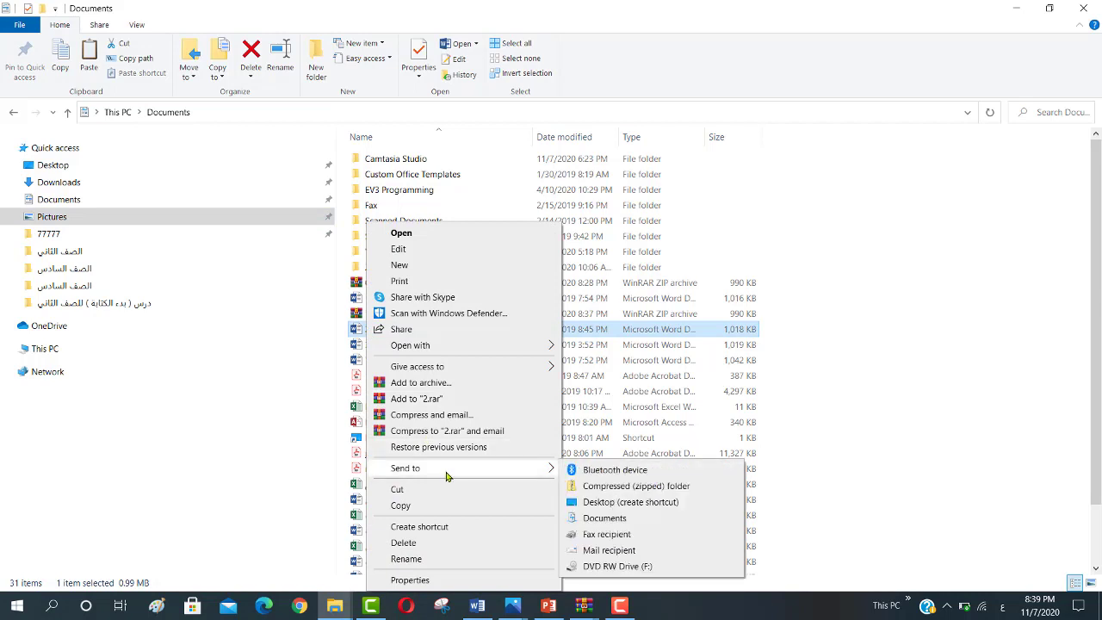
{"action": "left_click", "coordinate": [641, 487]}
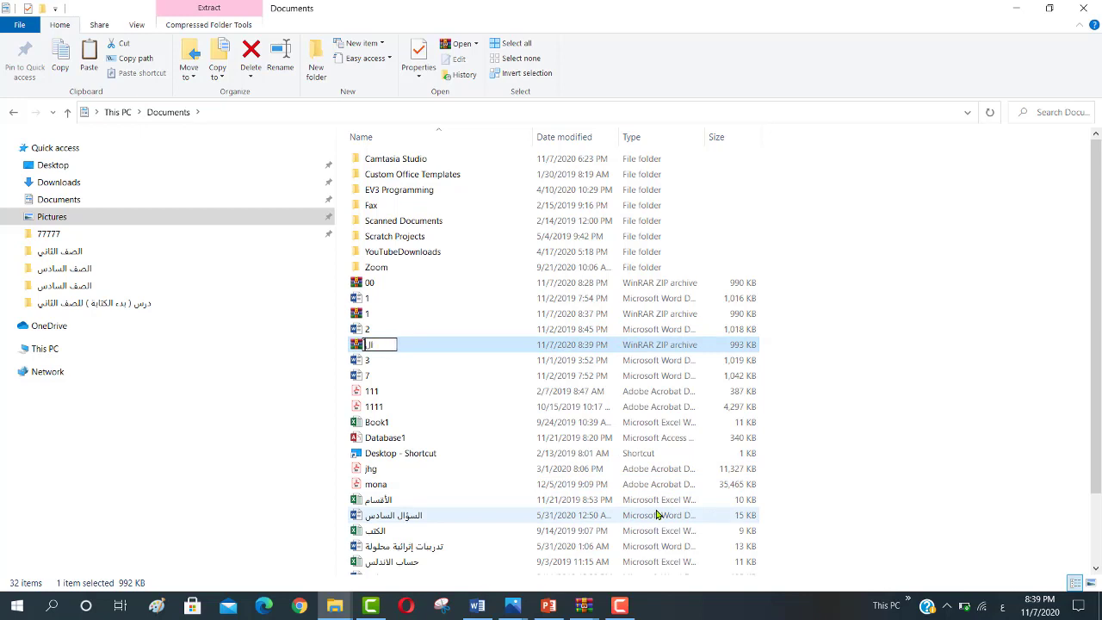
{"action": "type", "text": "الأ"}
{"action": "key", "text": "BackSpace"}
{"action": "type", "text": "ر"}
{"action": "type", "text": "دل"}
{"action": "type", "text": "س"}
{"action": "type", "text": "11"}
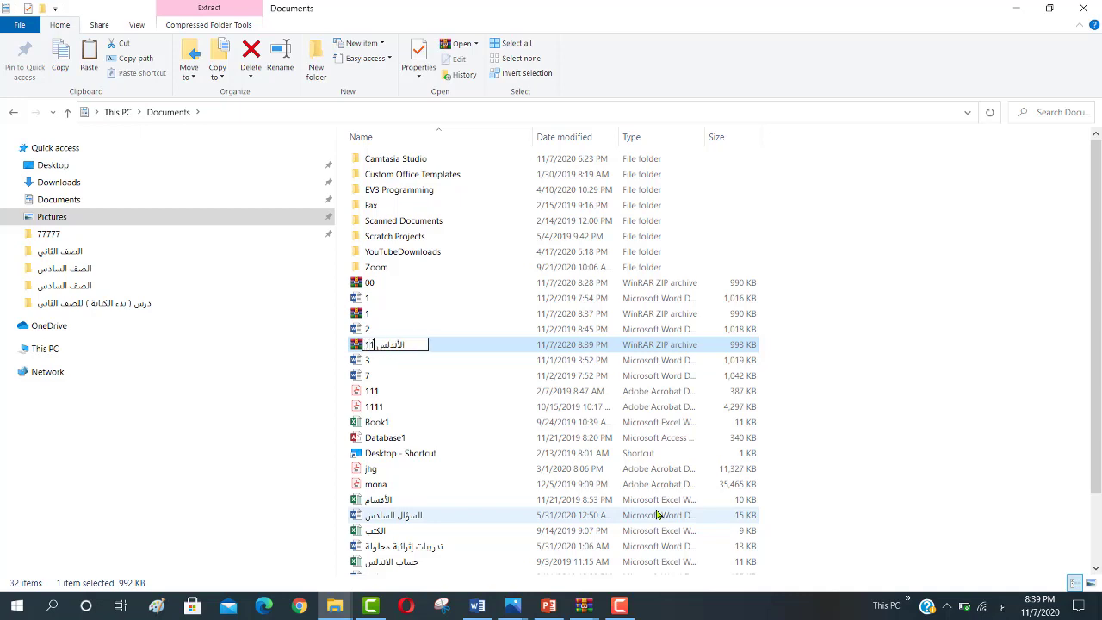
{"action": "key", "text": "Return"}
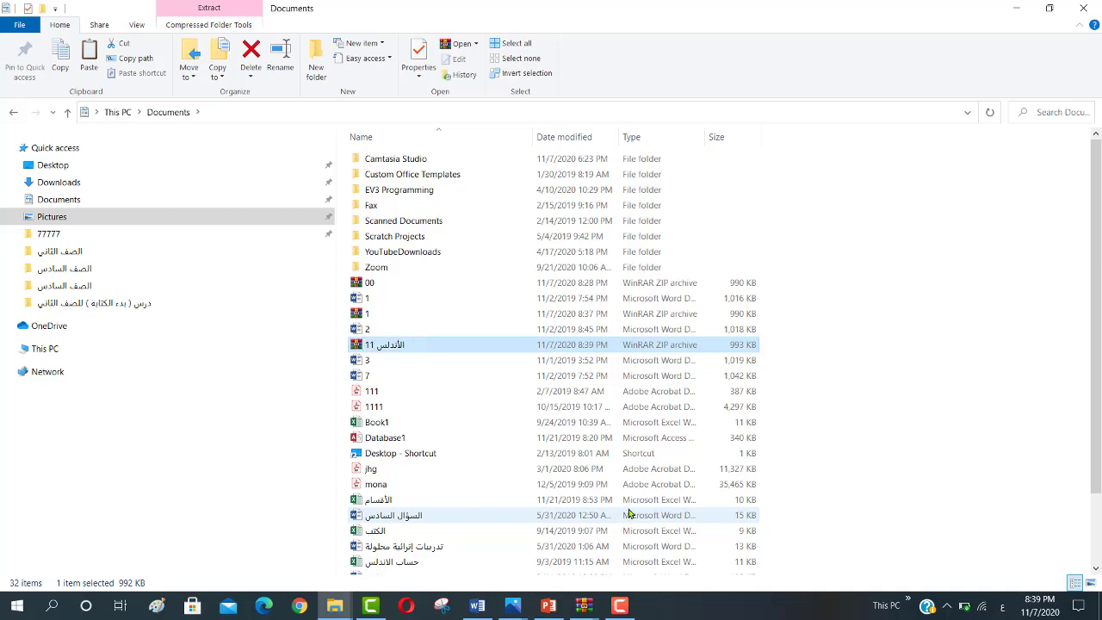
Step: Copy 2.docx from inside the zip archive "الأندلس 11" to the clipboard, then minimize the archive window
{"action": "left_click", "coordinate": [857, 267]}
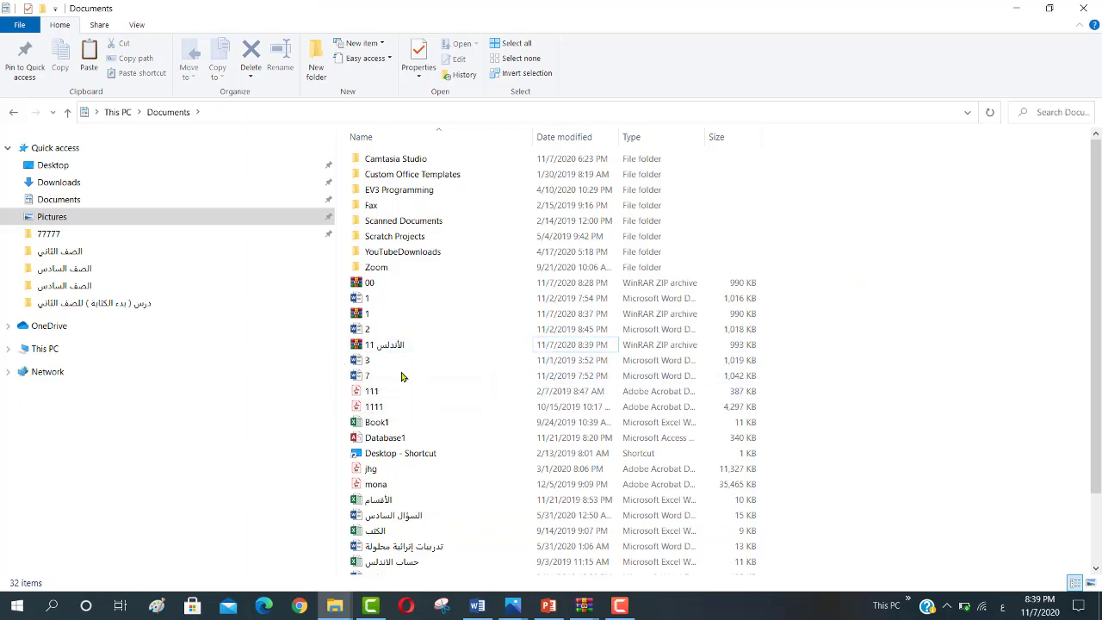
{"action": "left_click", "coordinate": [389, 347]}
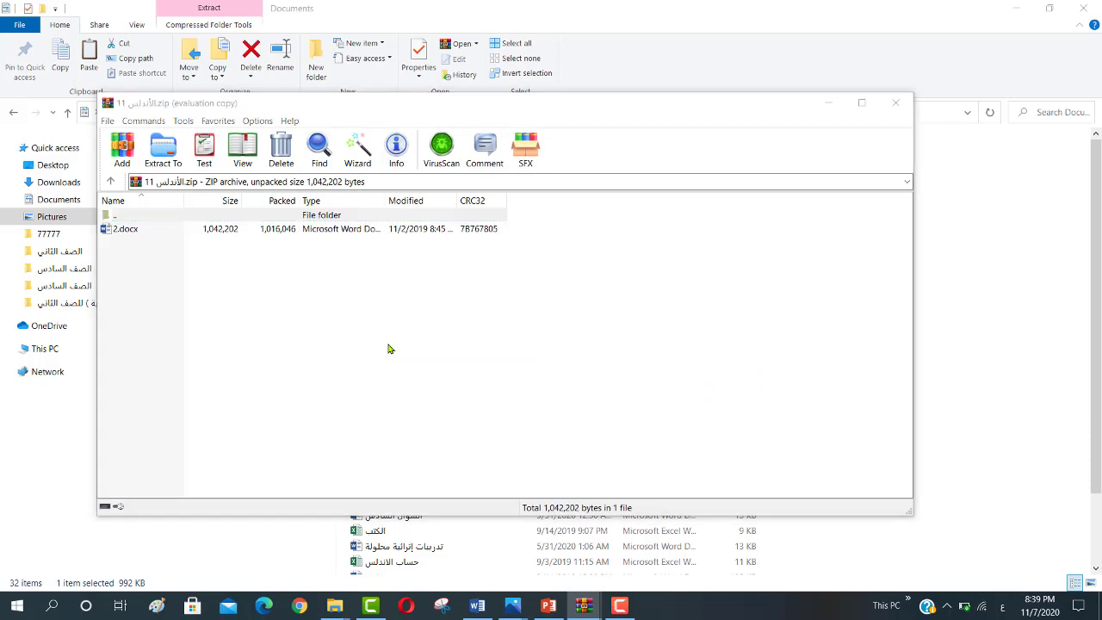
{"action": "left_click", "coordinate": [581, 315]}
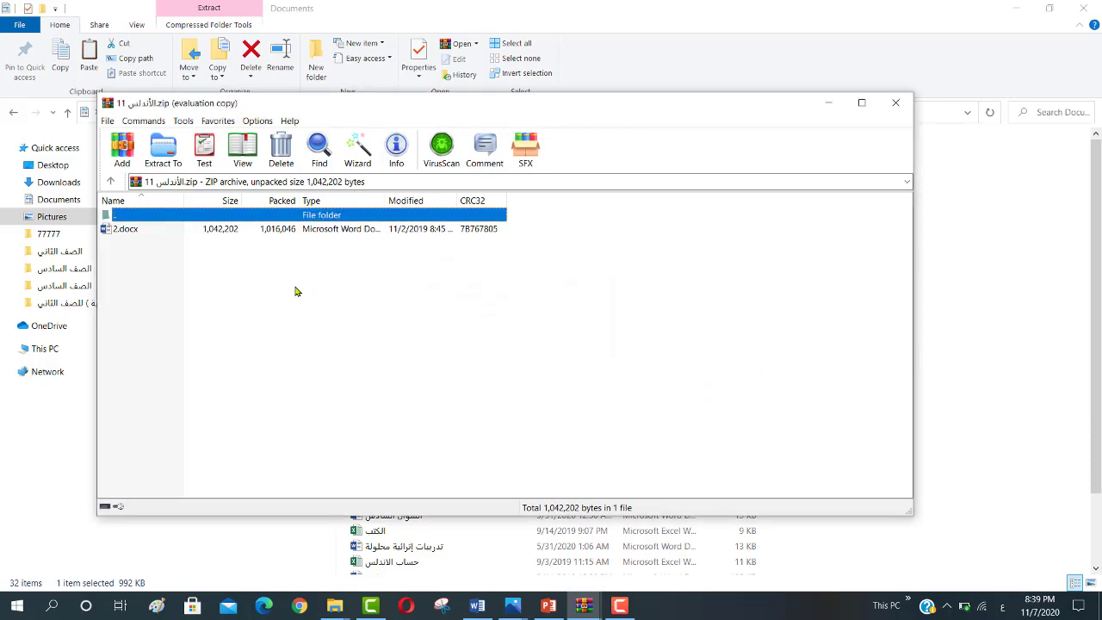
{"action": "right_click", "coordinate": [129, 230]}
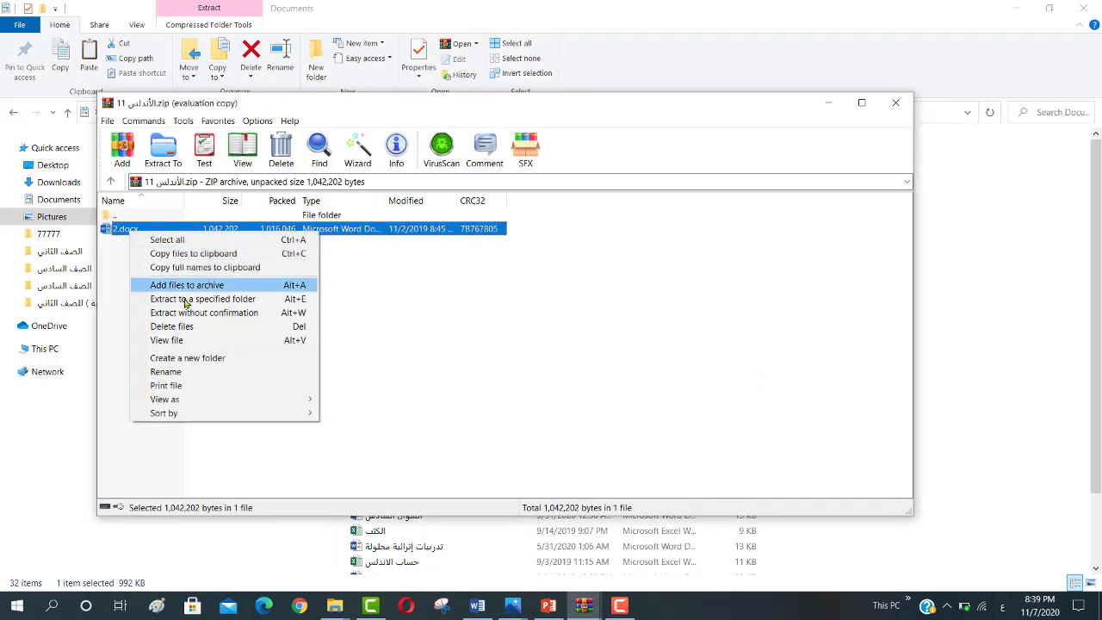
{"action": "left_click", "coordinate": [193, 255]}
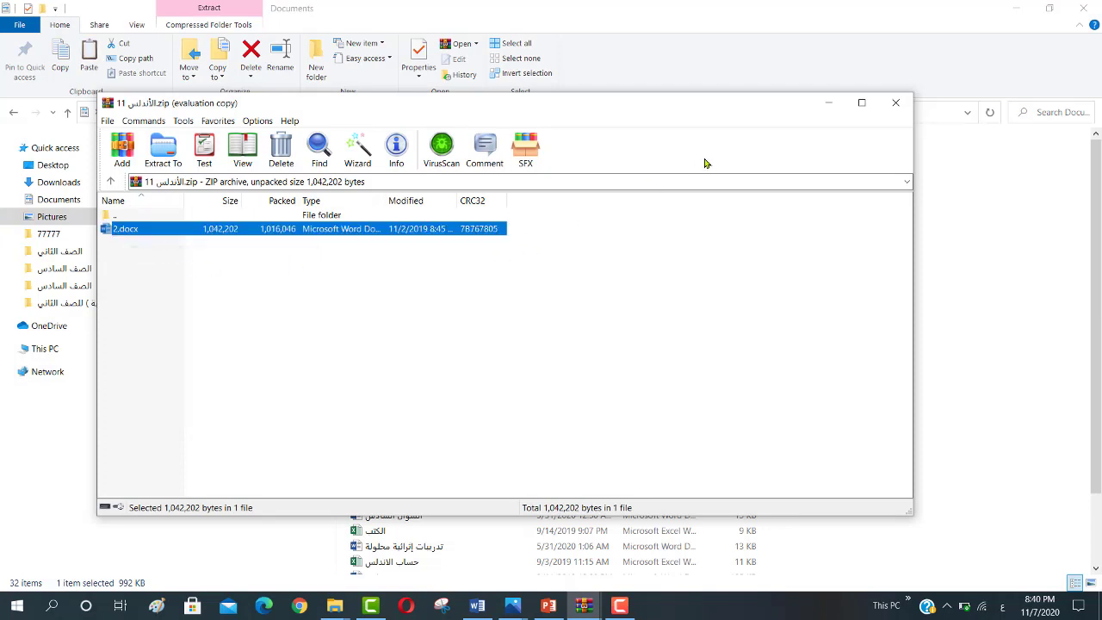
{"action": "left_click", "coordinate": [828, 102]}
Step: Minimize the Documents window, paste the copied document 2 onto the desktop and place it beside the separate Word document "الاندلس"
{"action": "key", "text": "Down"}
{"action": "key", "text": "Down"}
{"action": "key", "text": "Down"}
{"action": "left_click", "coordinate": [1014, 10]}
{"action": "right_click", "coordinate": [906, 37]}
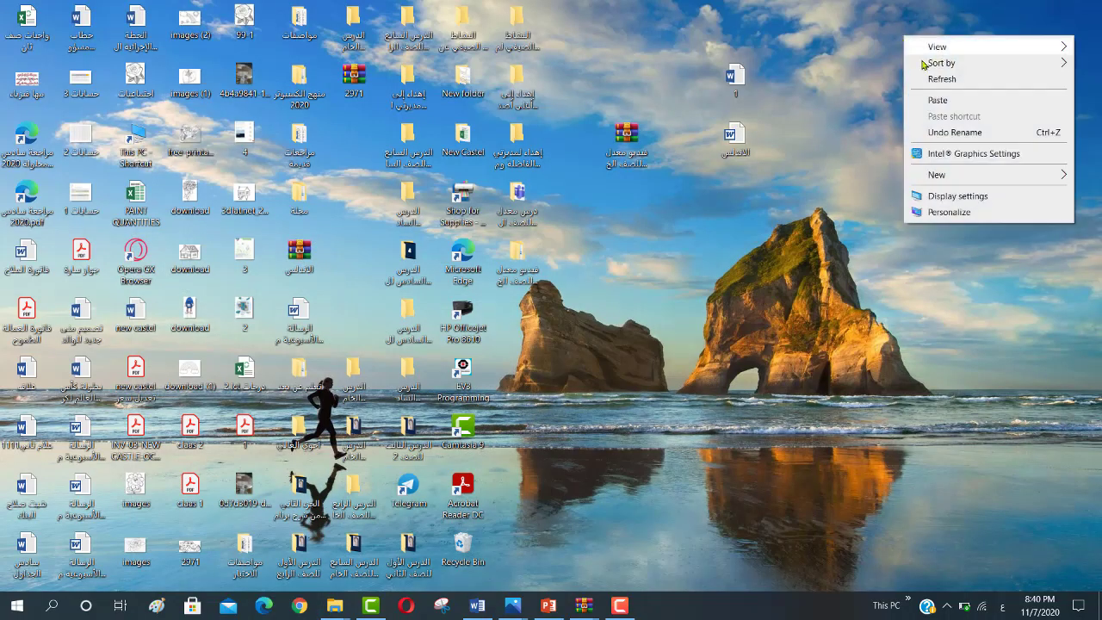
{"action": "left_click", "coordinate": [937, 100]}
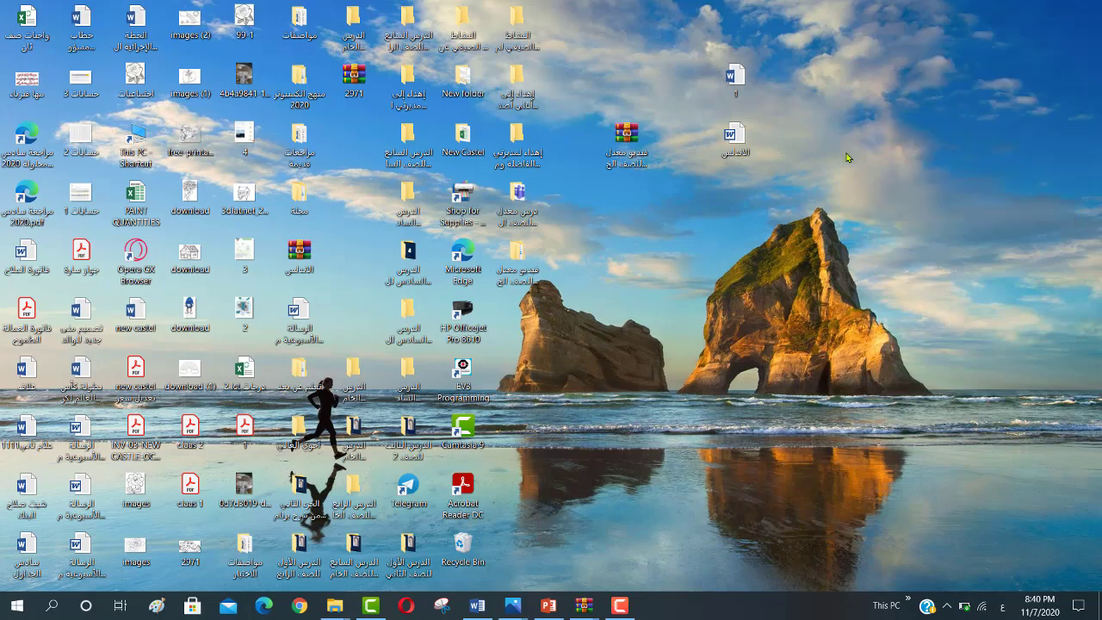
{"action": "left_click_drag", "start_coordinate": [899, 22], "coordinate": [843, 138]}
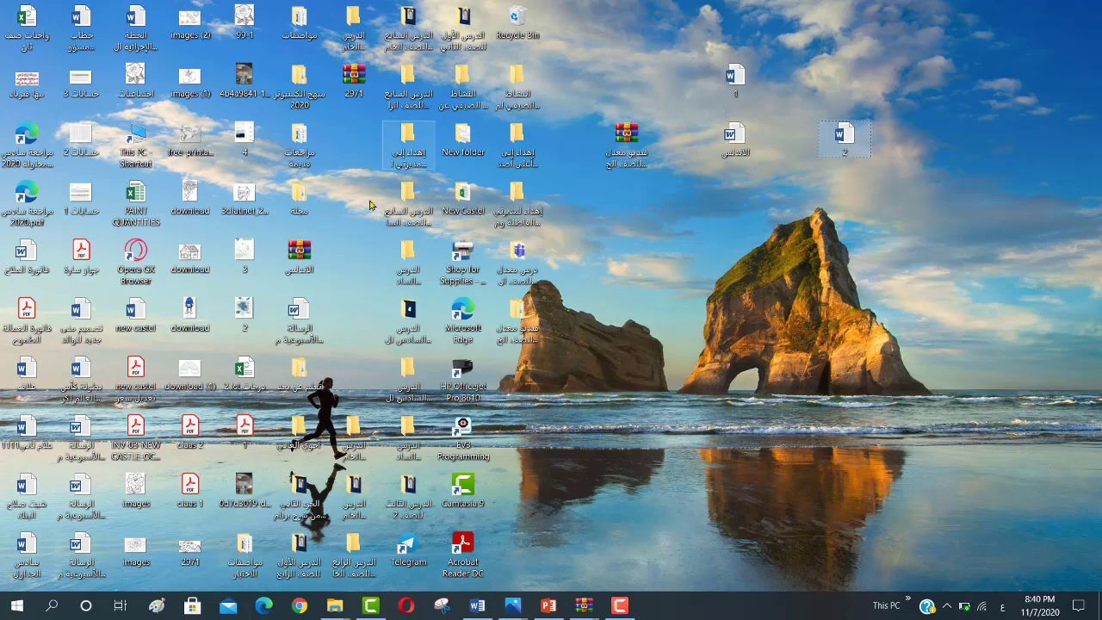
Step: Open the zip archive 2971 on the desktop to view its contents, dismissing the licence notice, and close it
{"action": "left_click", "coordinate": [348, 79]}
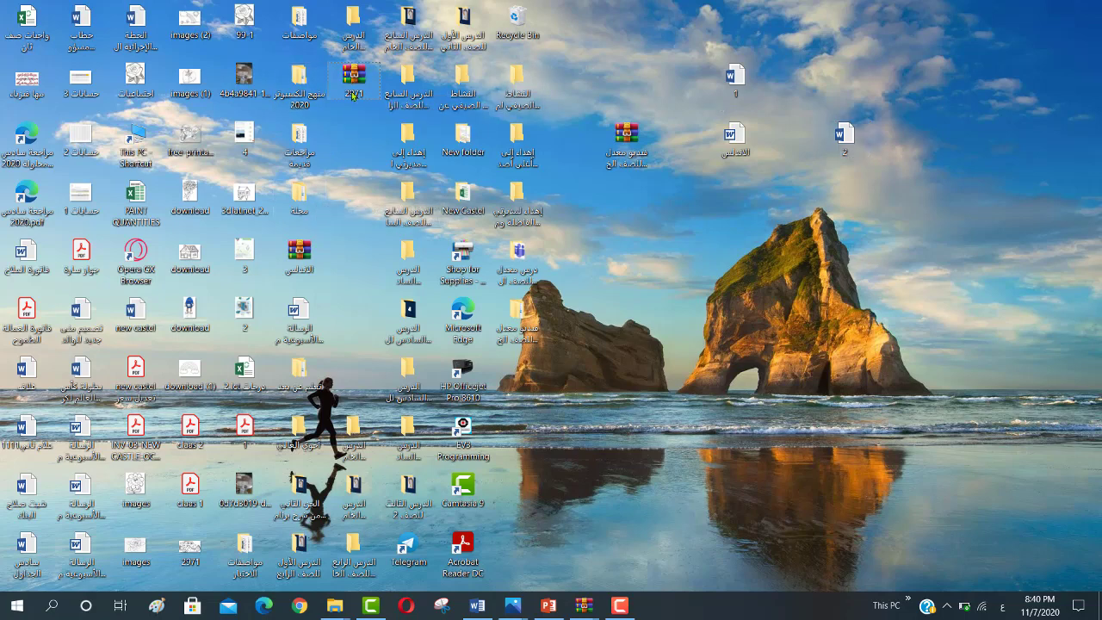
{"action": "double_click", "coordinate": [354, 82]}
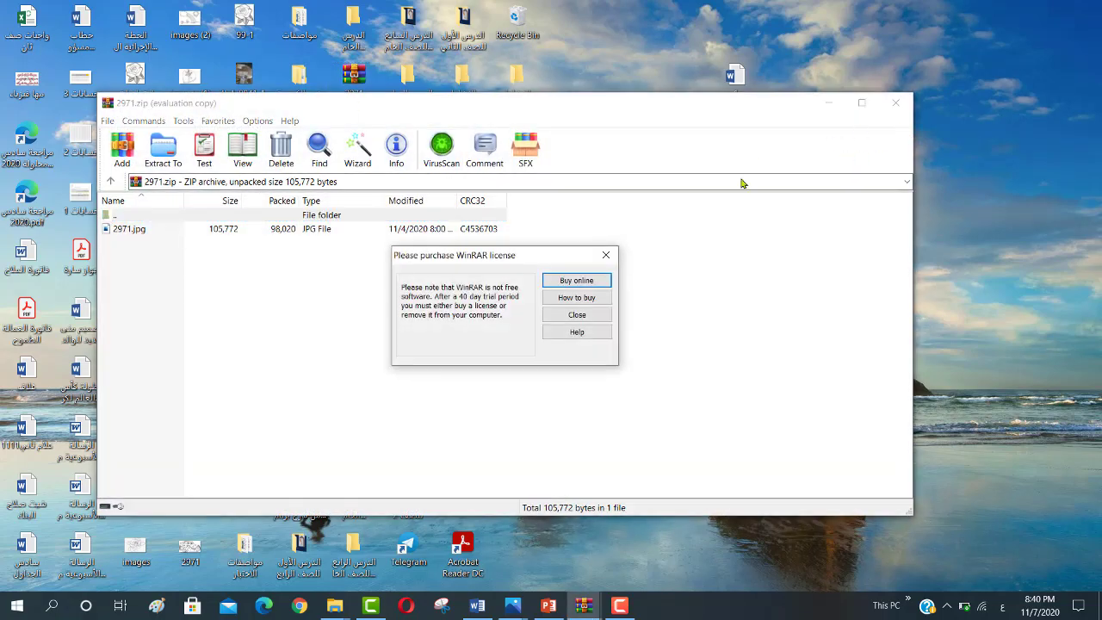
{"action": "left_click", "coordinate": [576, 314]}
{"action": "left_click", "coordinate": [895, 104]}
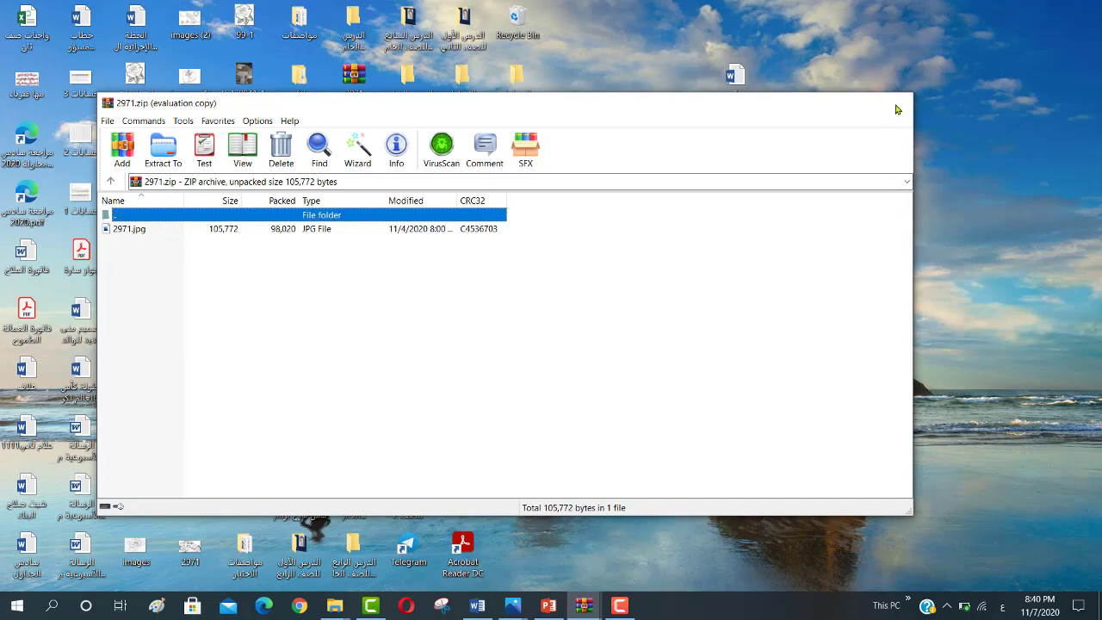
{"action": "left_click", "coordinate": [577, 315]}
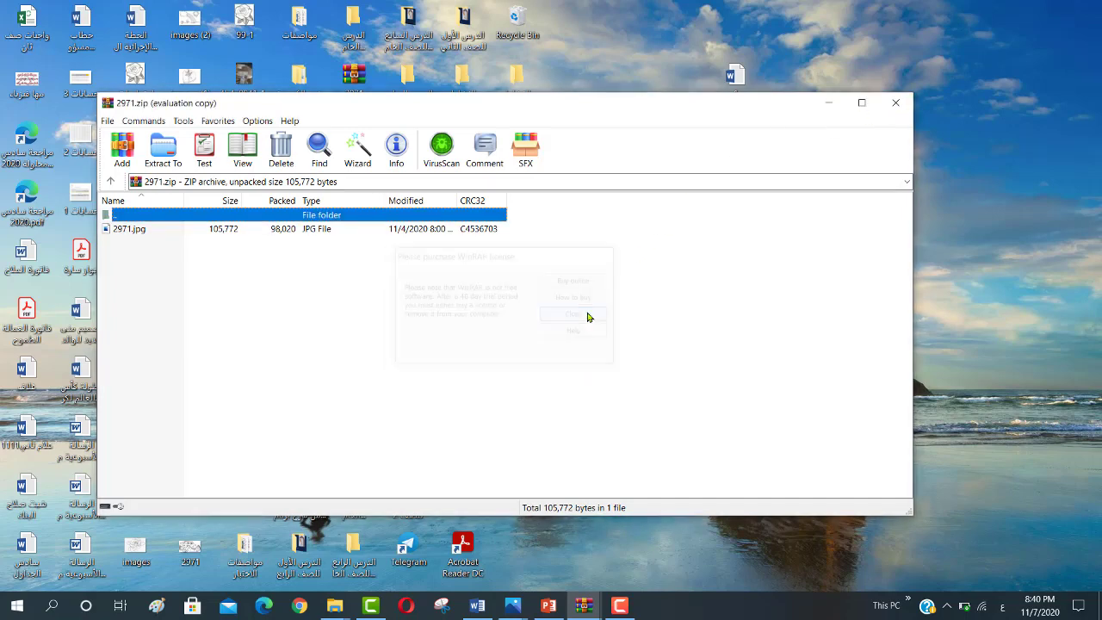
{"action": "left_click", "coordinate": [898, 105]}
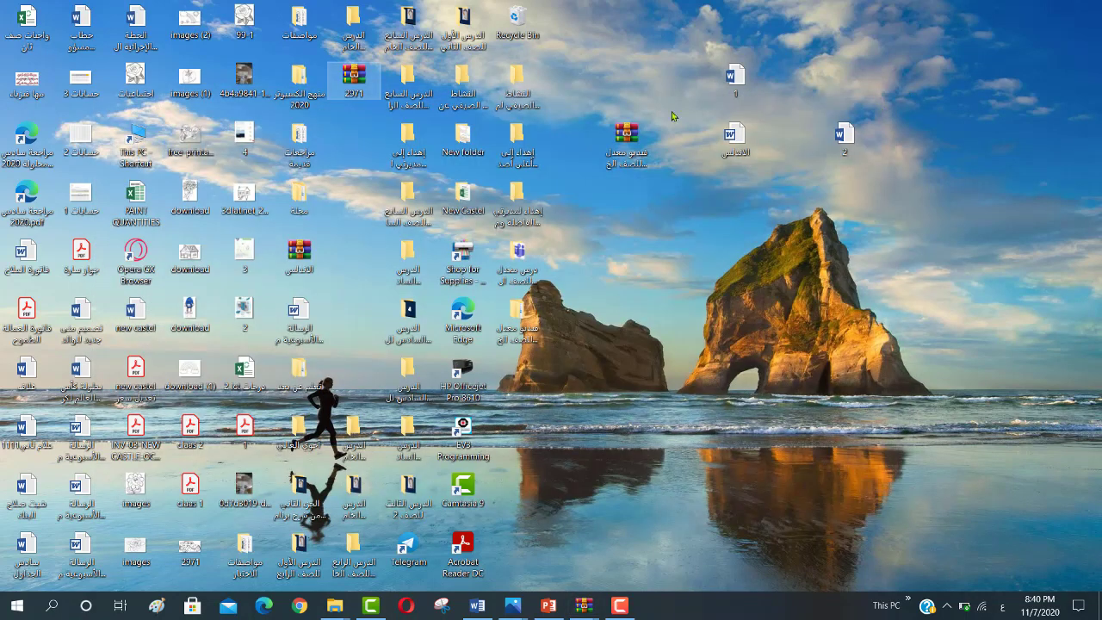
Step: Extract the 2971 archive to a 2971 folder on the desktop and move that folder to the empty area below the Word documents
{"action": "right_click", "coordinate": [352, 77]}
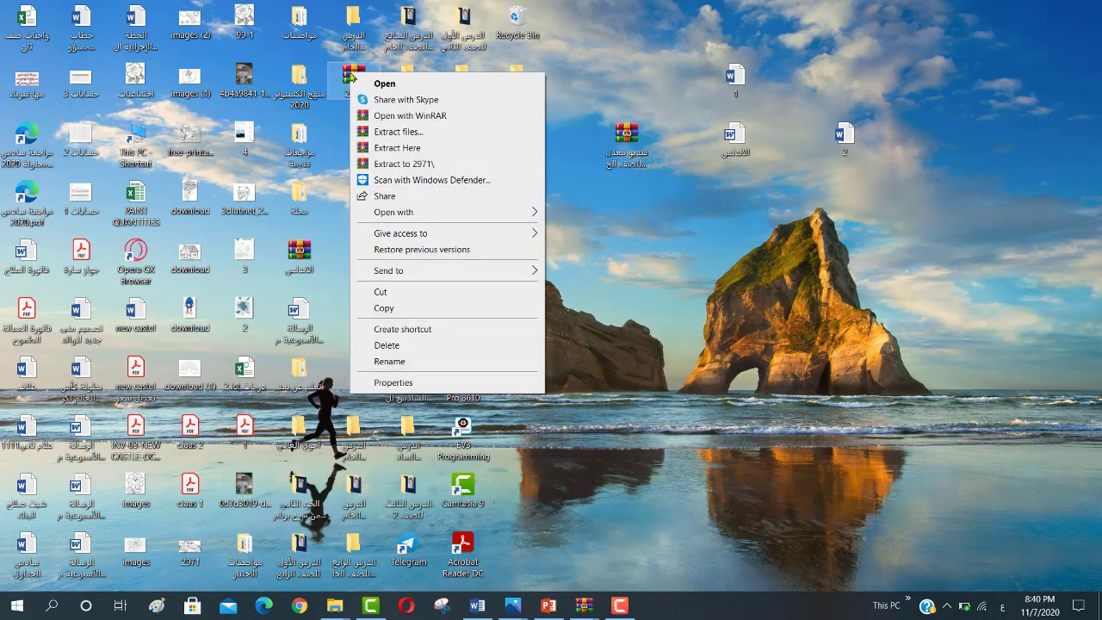
{"action": "left_click", "coordinate": [400, 138]}
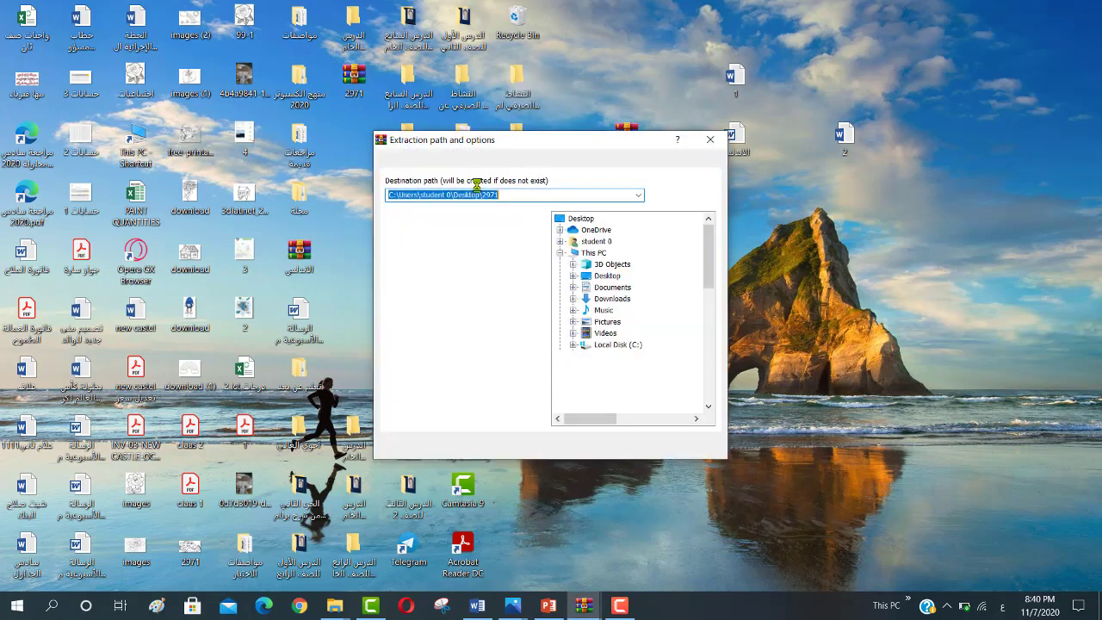
{"action": "left_click", "coordinate": [590, 446]}
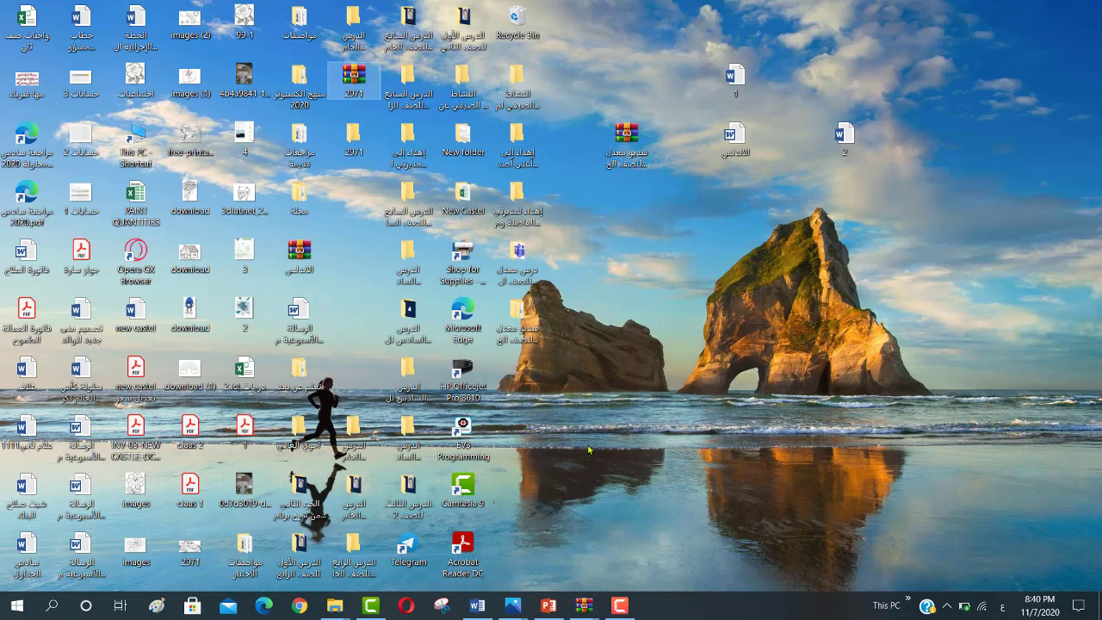
{"action": "left_click_drag", "start_coordinate": [356, 140], "coordinate": [736, 250]}
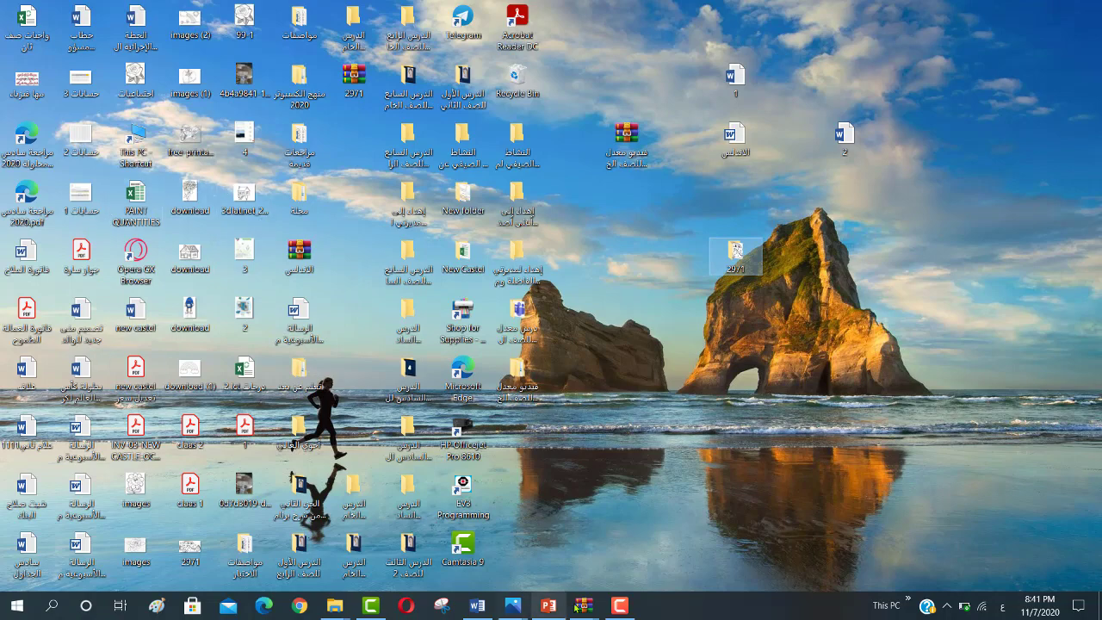
Step: Open the desktop's This PC shortcut, maximize the window and go to the Documents folder
{"action": "left_click", "coordinate": [143, 148]}
{"action": "double_click", "coordinate": [143, 148]}
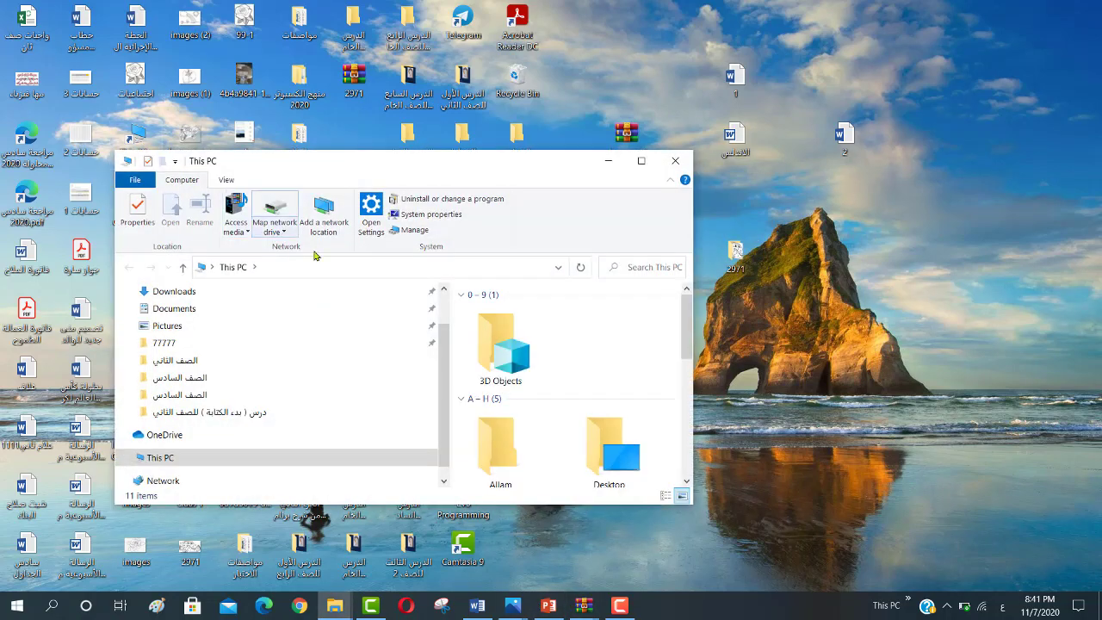
{"action": "left_click", "coordinate": [641, 160]}
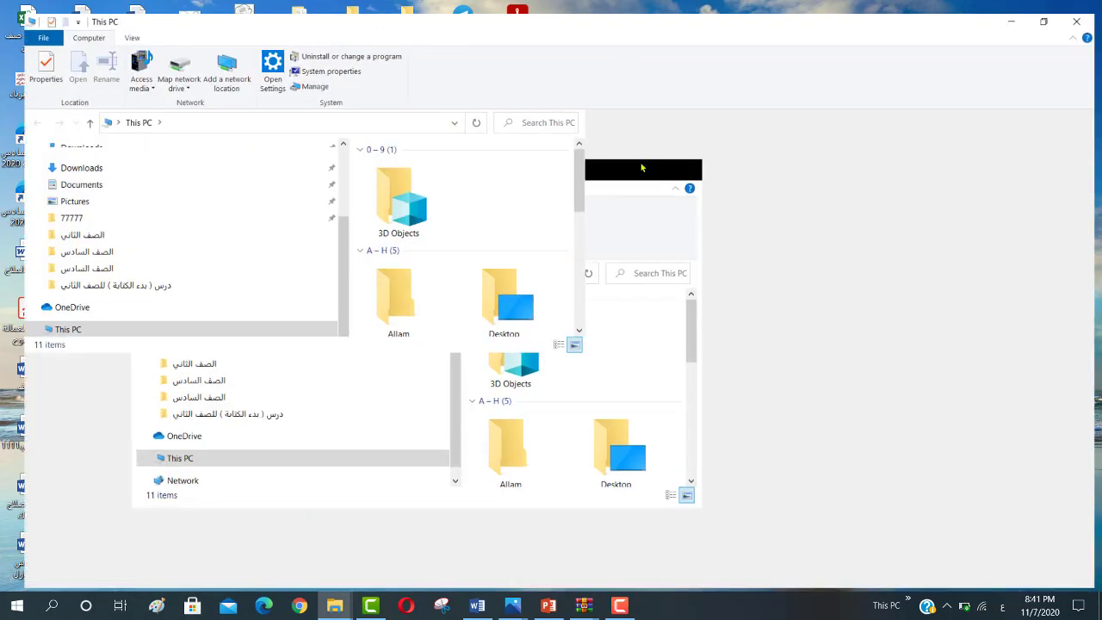
{"action": "key", "text": "a"}
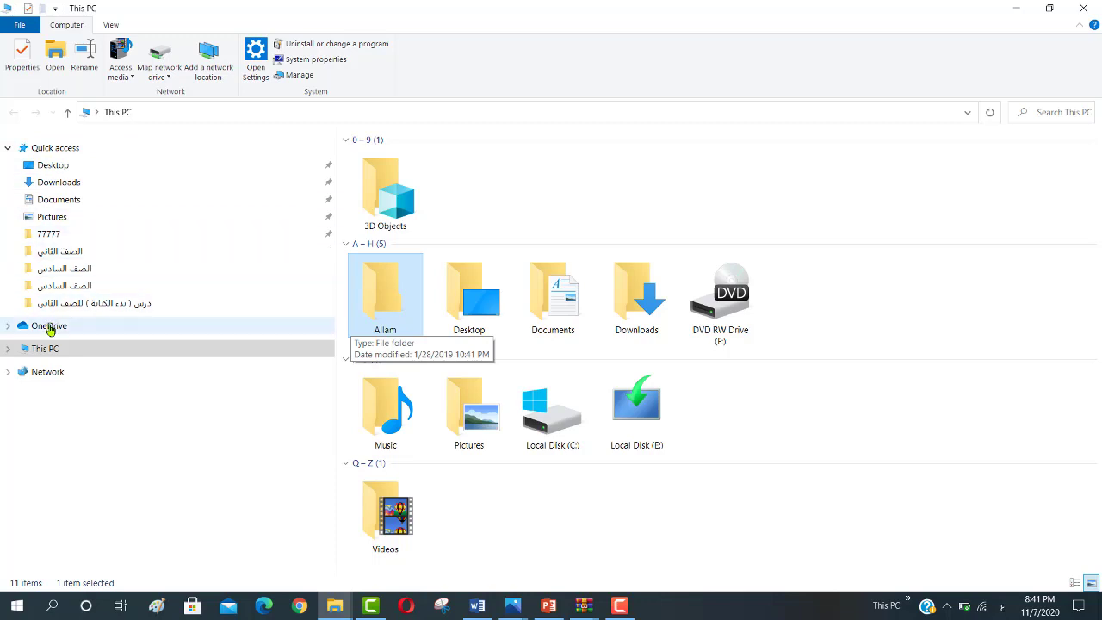
{"action": "left_click", "coordinate": [71, 202]}
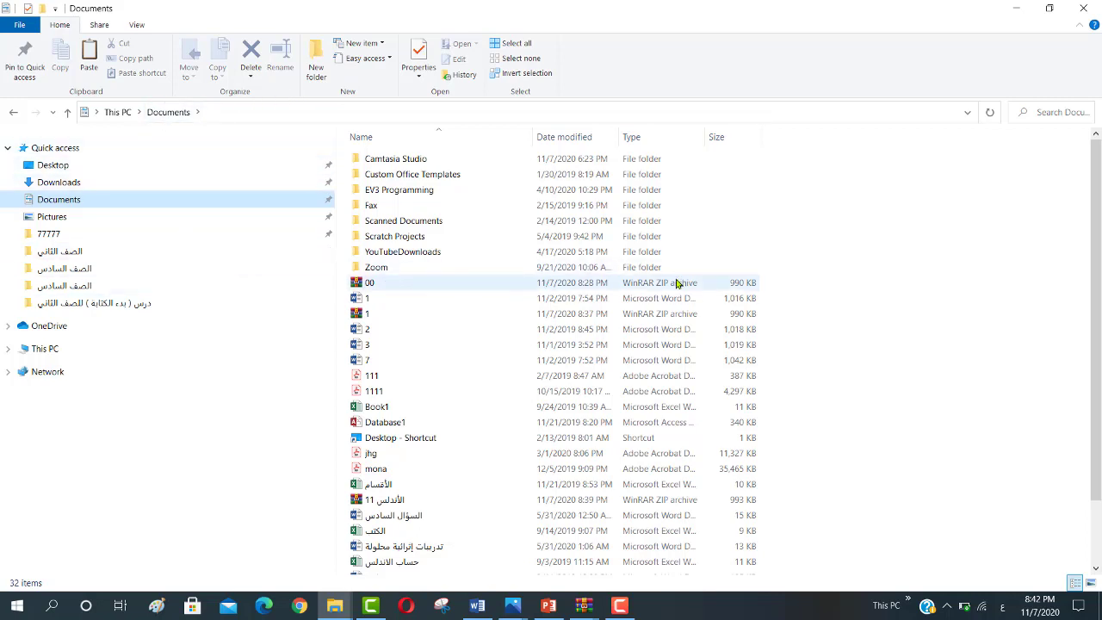
Step: Try the Large icons, List, Content, Details, Medium icons and Small icons layouts on the Documents folder
{"action": "right_click", "coordinate": [905, 158]}
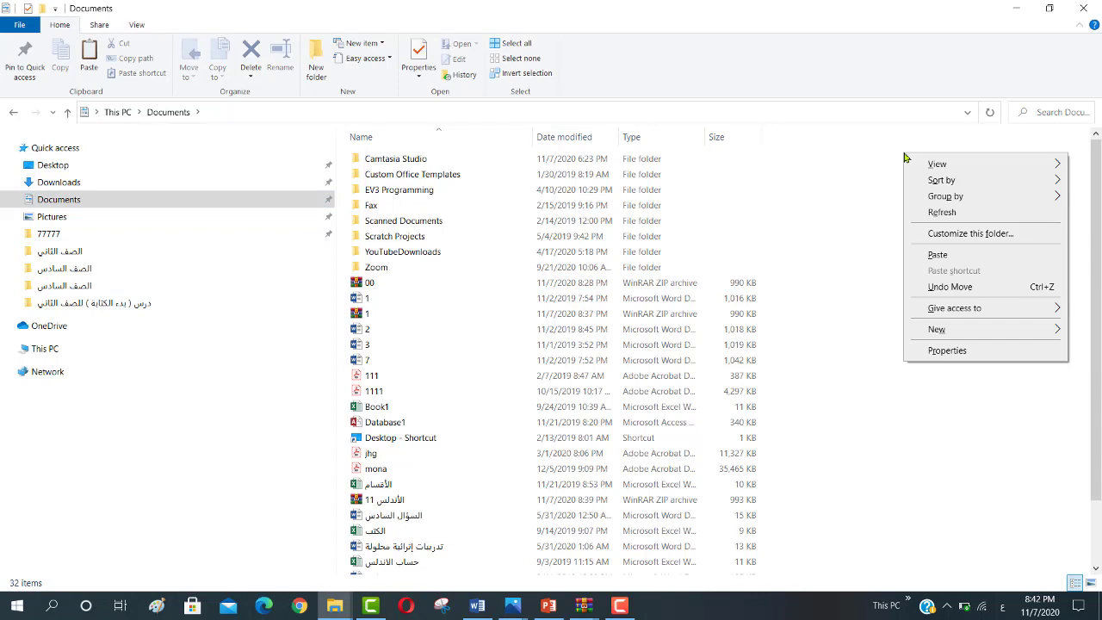
{"action": "left_click", "coordinate": [831, 190]}
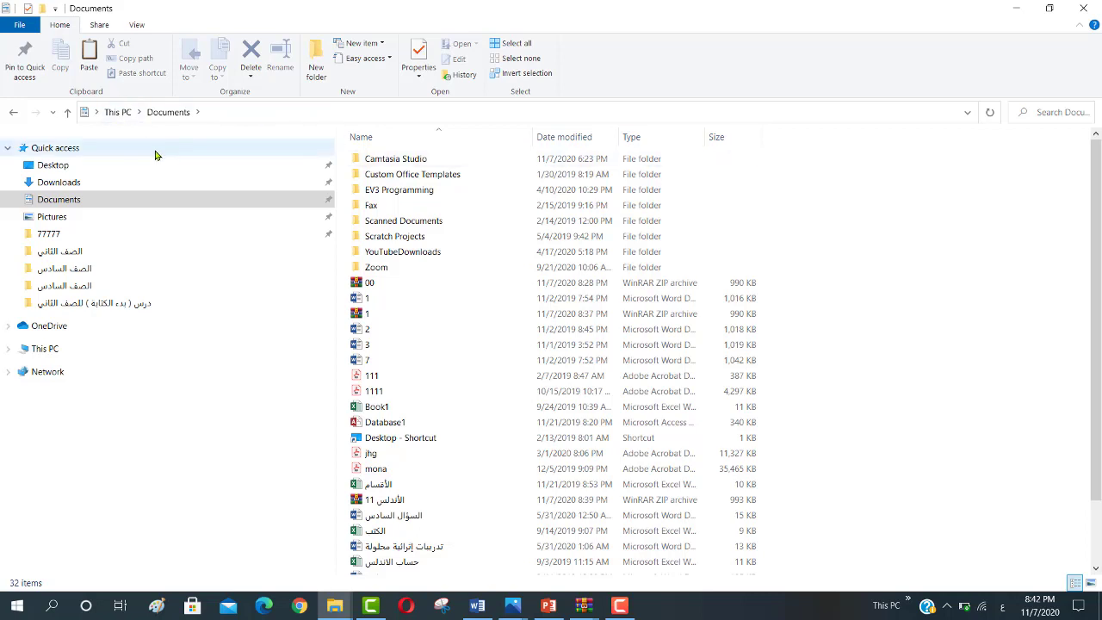
{"action": "left_click", "coordinate": [137, 26]}
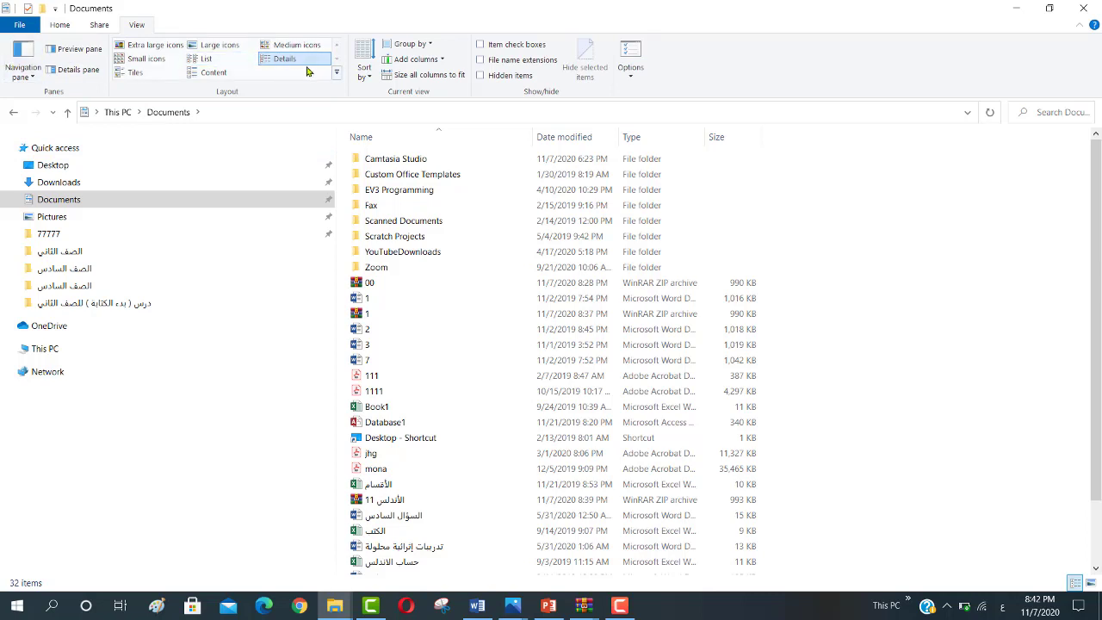
{"action": "left_click", "coordinate": [225, 46]}
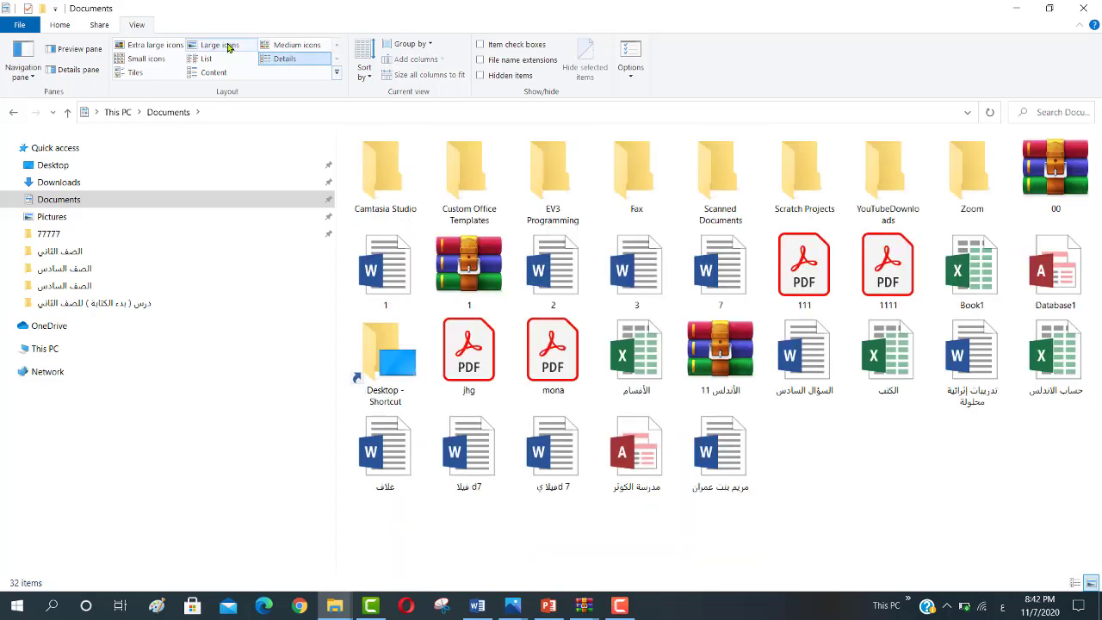
{"action": "left_click", "coordinate": [1054, 172]}
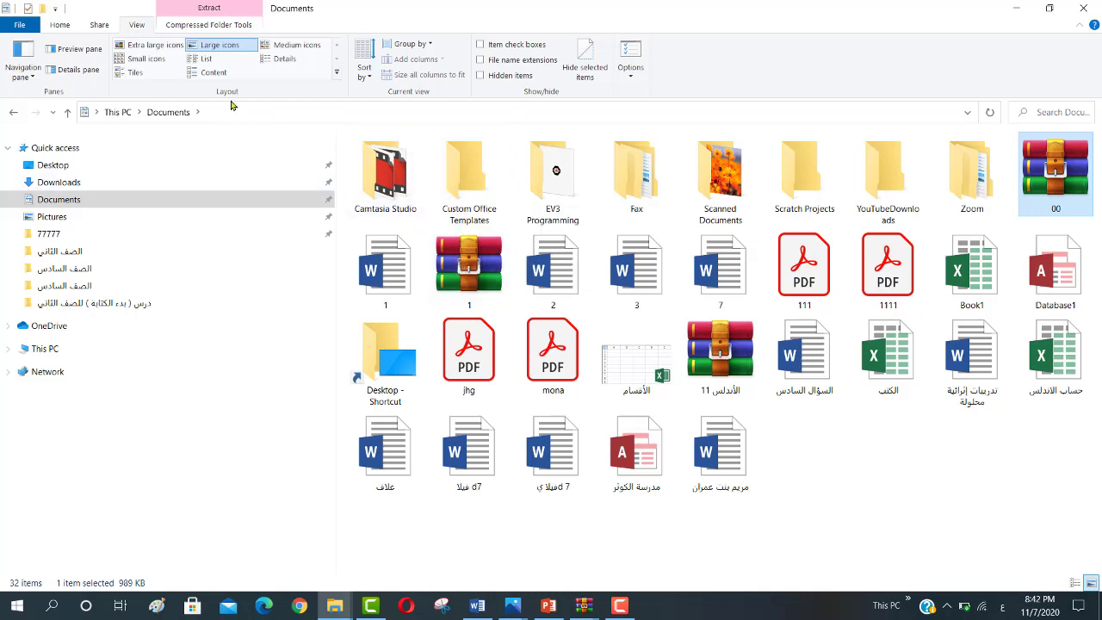
{"action": "left_click", "coordinate": [205, 59]}
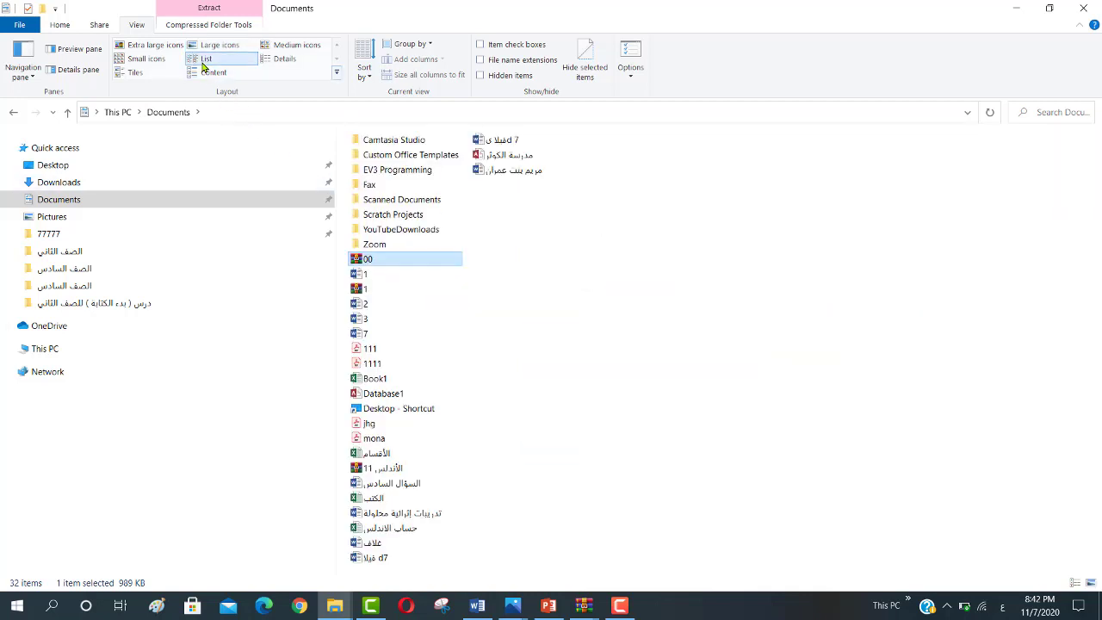
{"action": "left_click", "coordinate": [196, 74]}
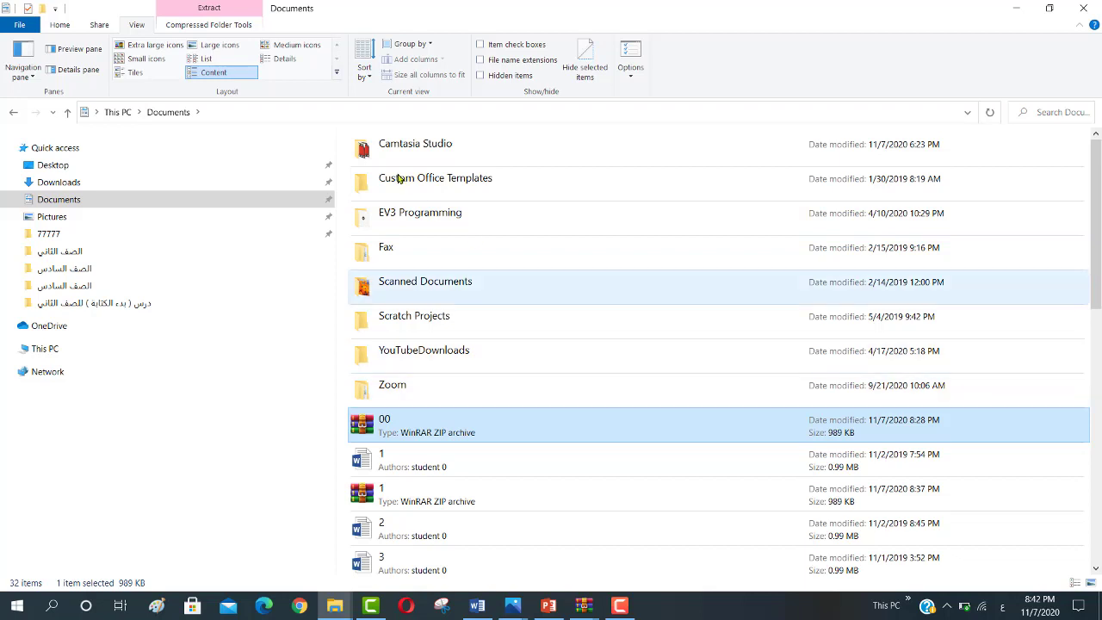
{"action": "left_click", "coordinate": [289, 62]}
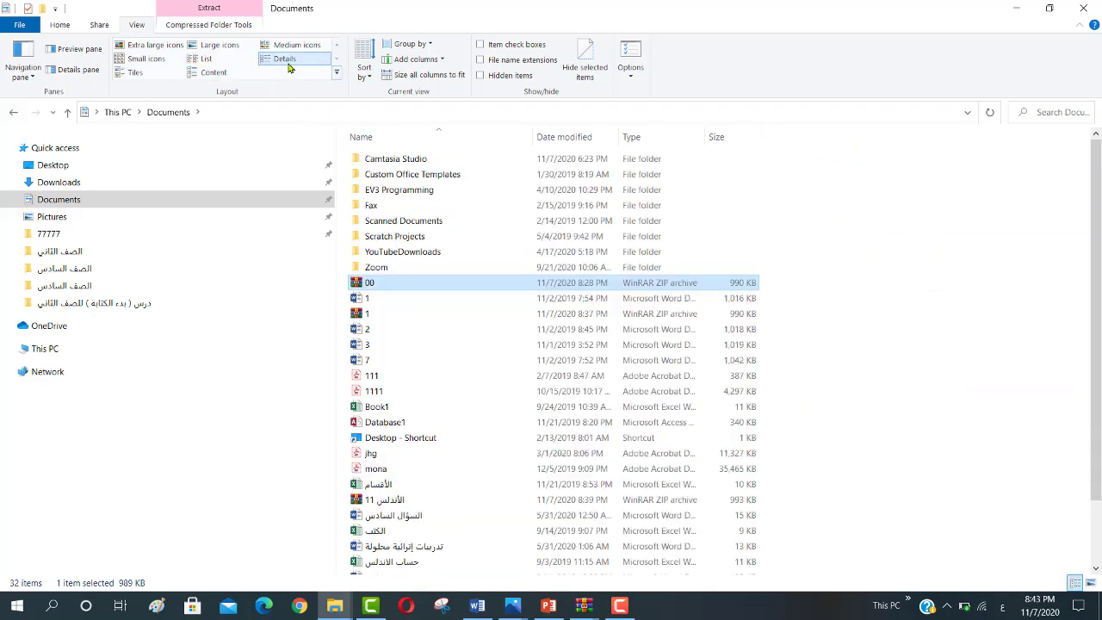
{"action": "left_click", "coordinate": [300, 48]}
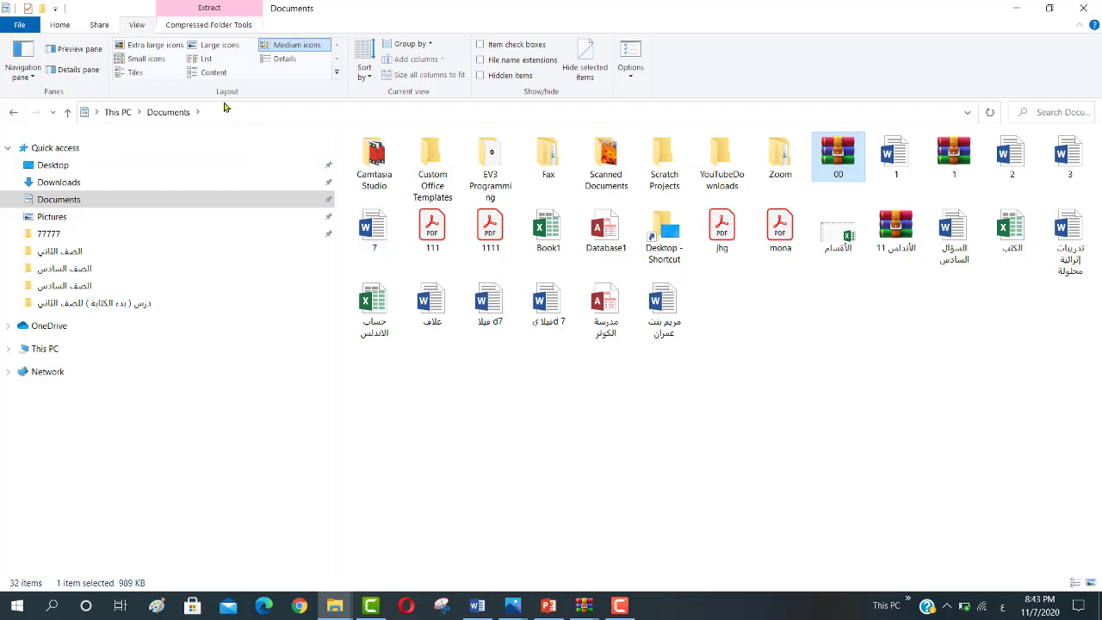
{"action": "left_click", "coordinate": [147, 59]}
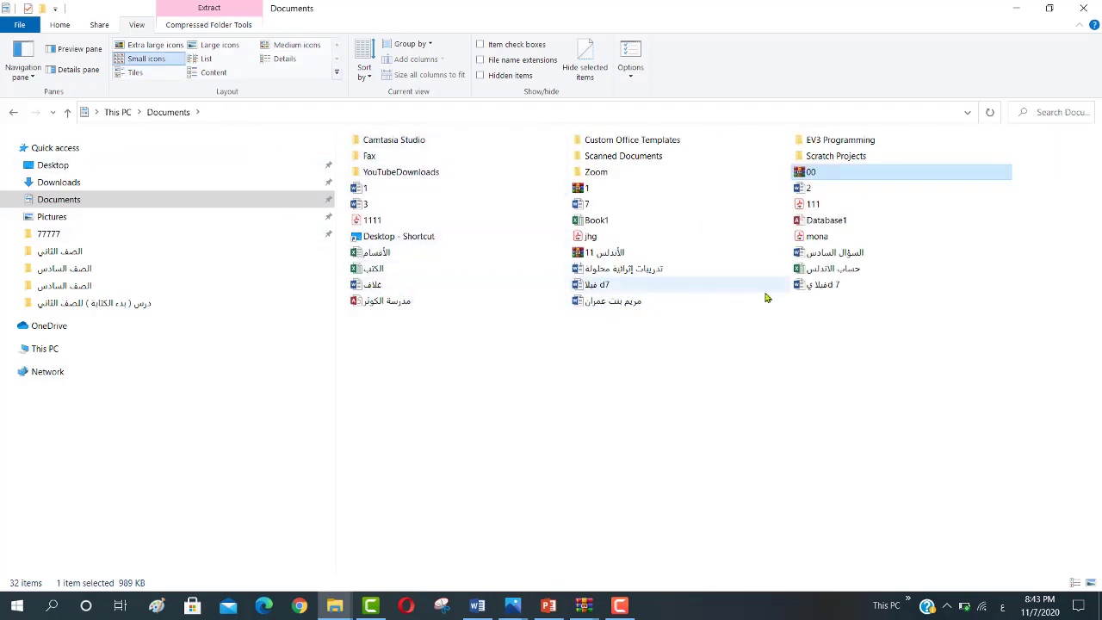
Step: Show the Documents folder as Tiles and delete the Word document 1
{"action": "left_click", "coordinate": [135, 74]}
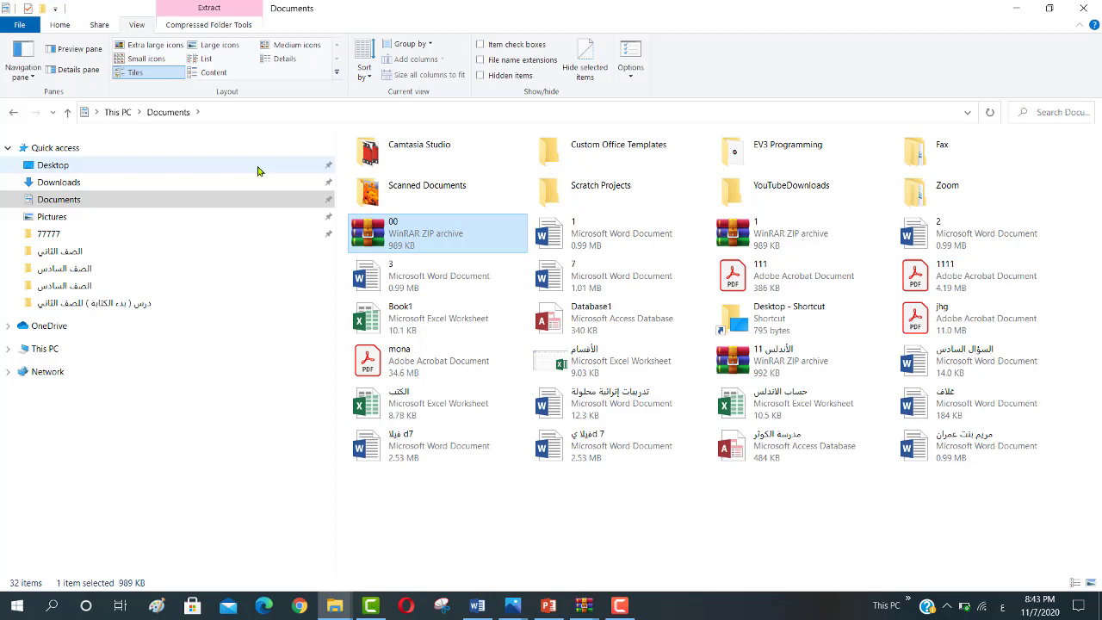
{"action": "left_click", "coordinate": [578, 236]}
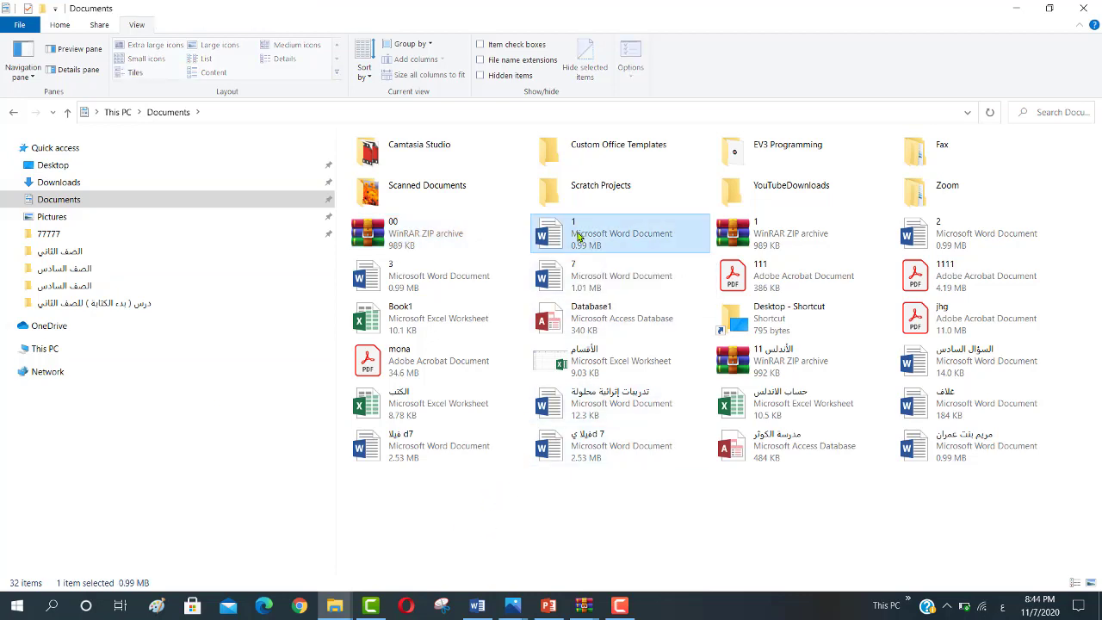
{"action": "right_click", "coordinate": [578, 236]}
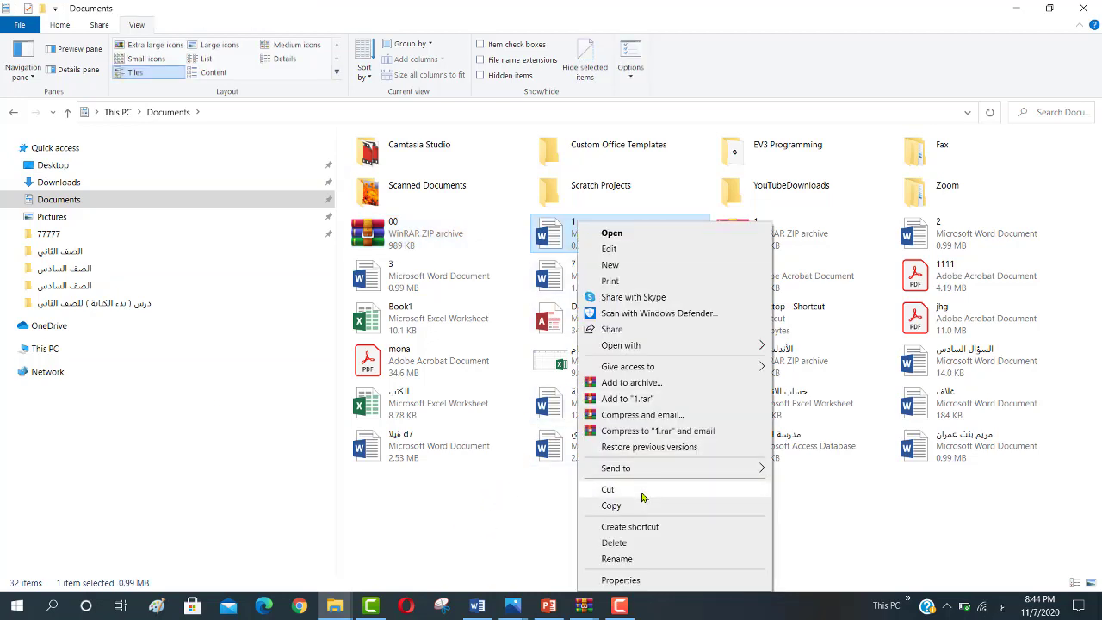
{"action": "left_click", "coordinate": [613, 542]}
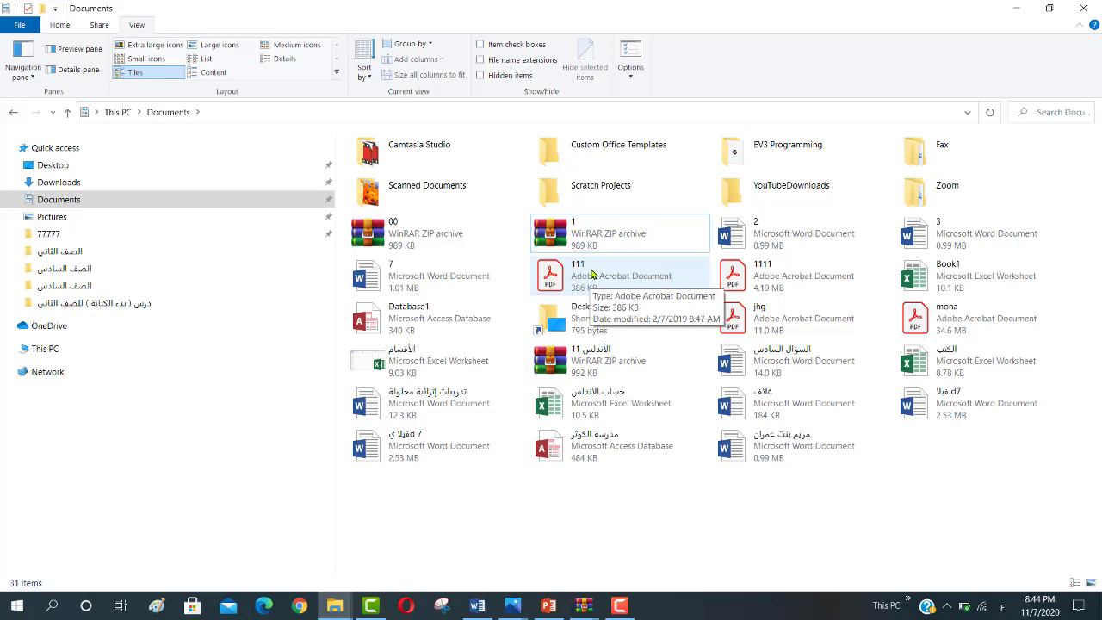
Step: Delete the Word document 3 from the Documents folder
{"action": "left_click", "coordinate": [927, 244]}
{"action": "right_click", "coordinate": [927, 244]}
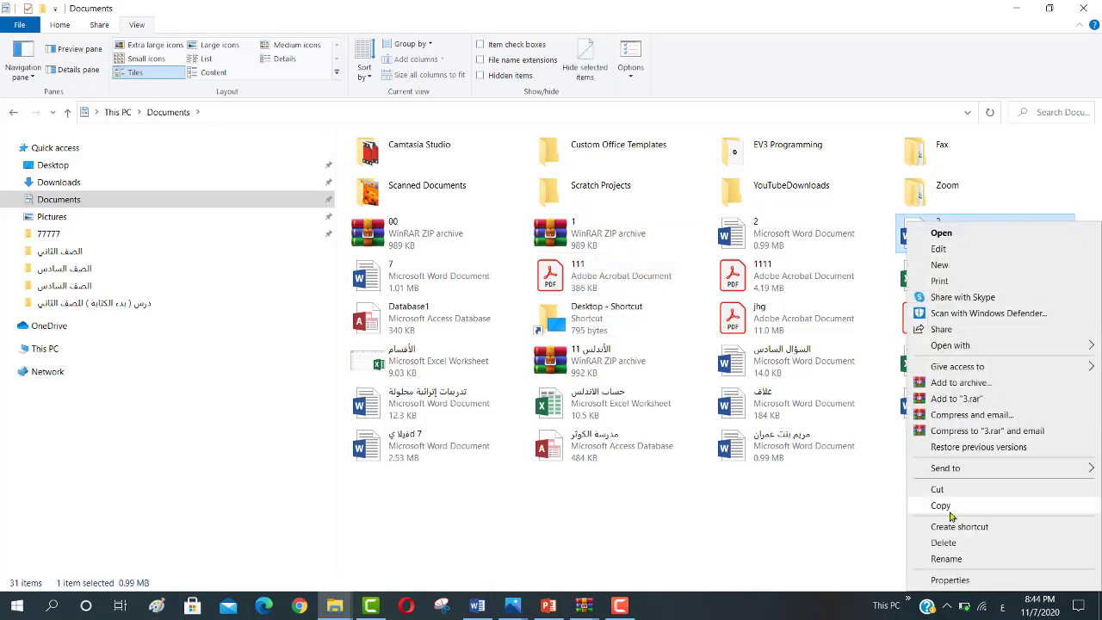
{"action": "left_click", "coordinate": [952, 543]}
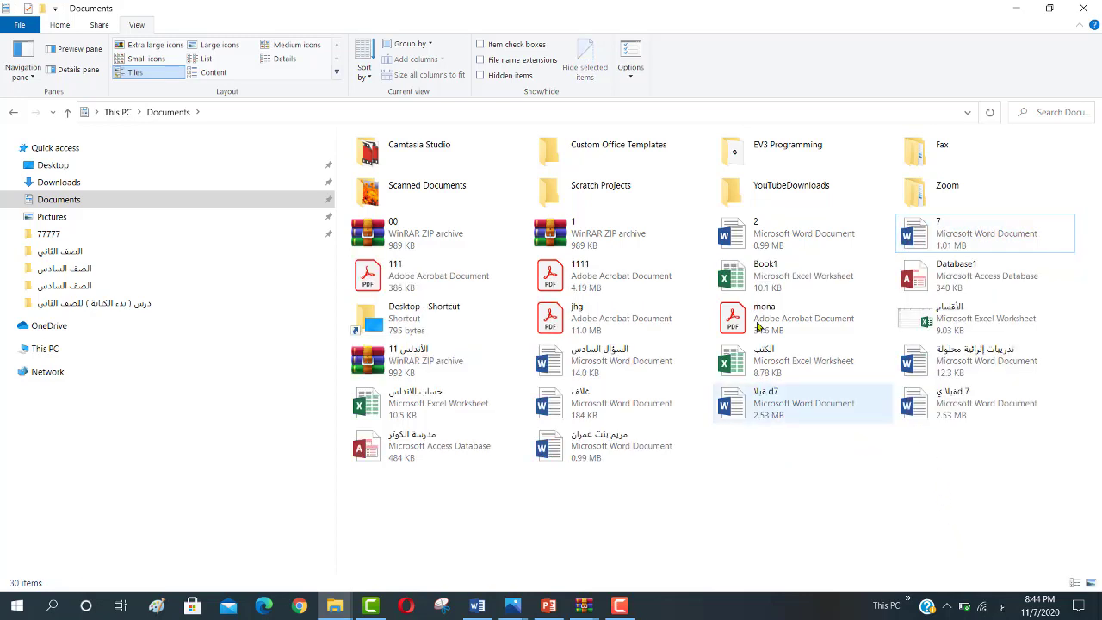
{"action": "key", "text": "Right"}
{"action": "key", "text": "Right"}
{"action": "key", "text": "Right"}
{"action": "key", "text": "Right"}
{"action": "key", "text": "Right"}
{"action": "key", "text": "Right"}
{"action": "key", "text": "Right"}
{"action": "key", "text": "Right"}
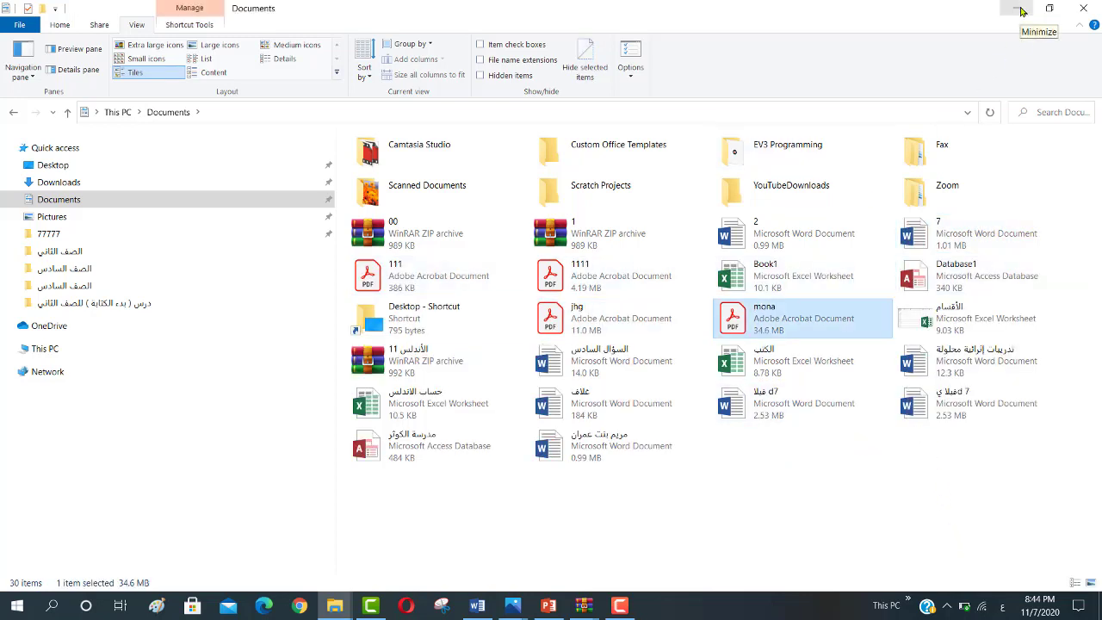
{"action": "key", "text": "Right"}
{"action": "key", "text": "Right"}
{"action": "key", "text": "Right"}
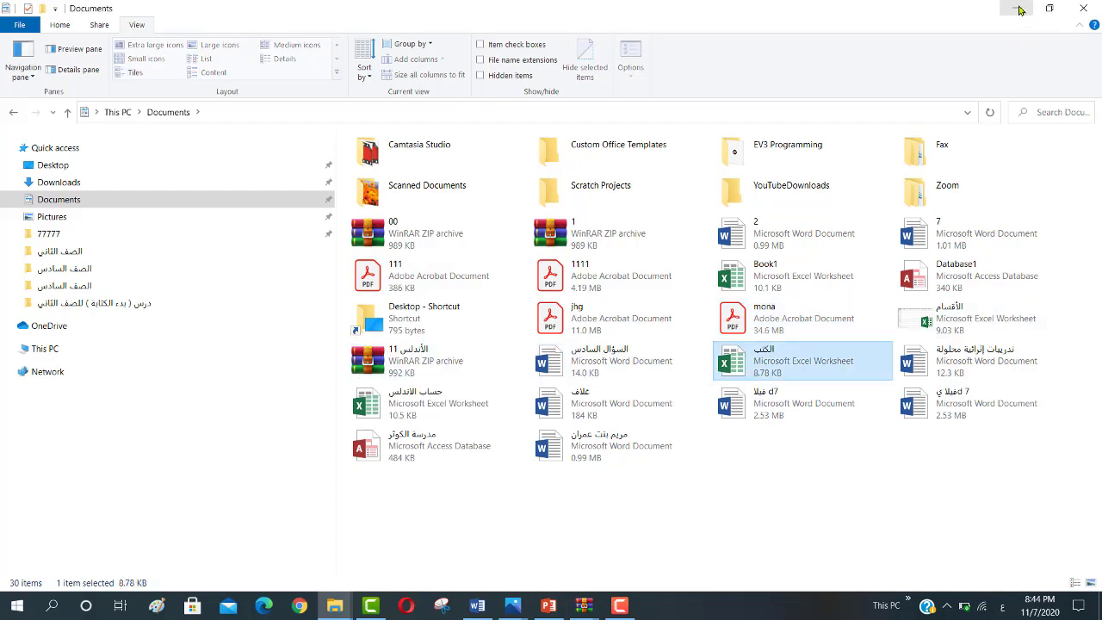
Step: Minimize the Documents window and sort the desktop icons by Name
{"action": "left_click", "coordinate": [1020, 10]}
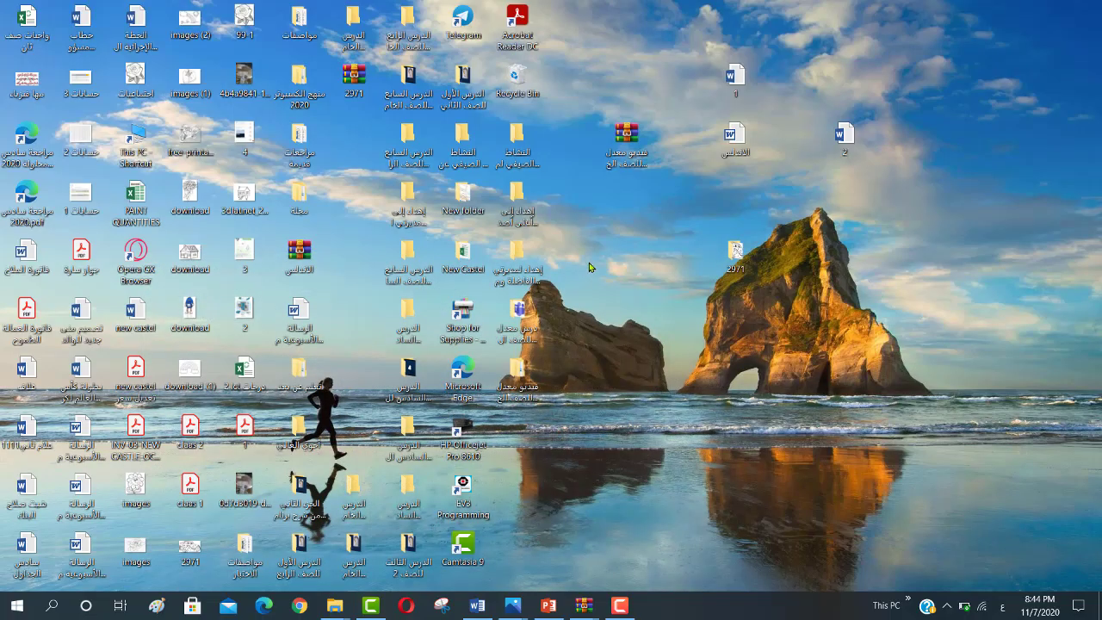
{"action": "right_click", "coordinate": [648, 230]}
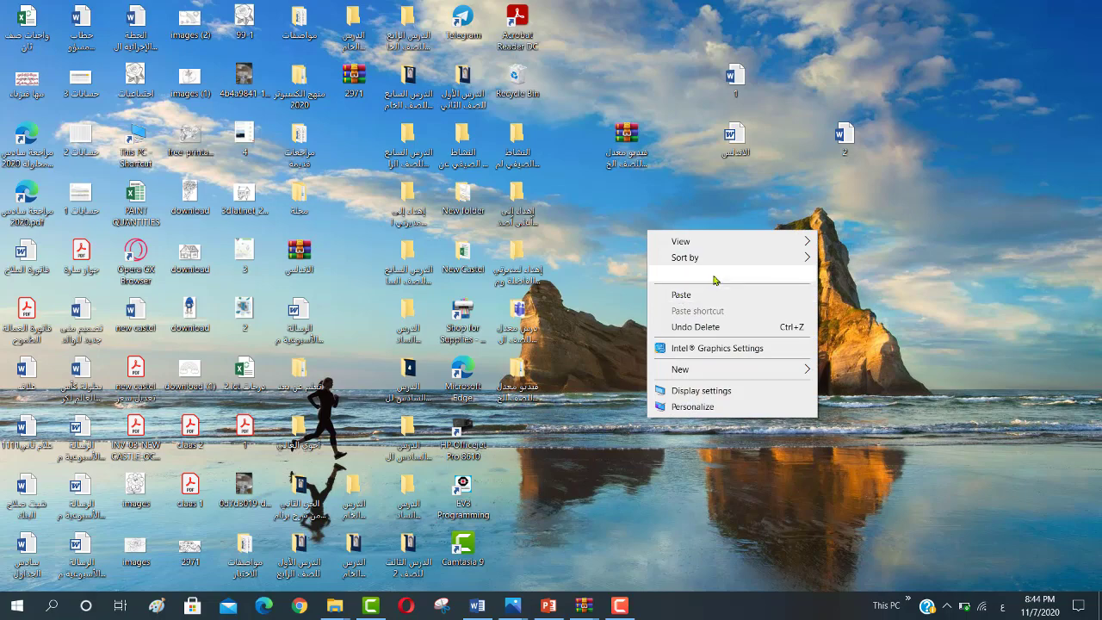
{"action": "mouse_move", "coordinate": [754, 260]}
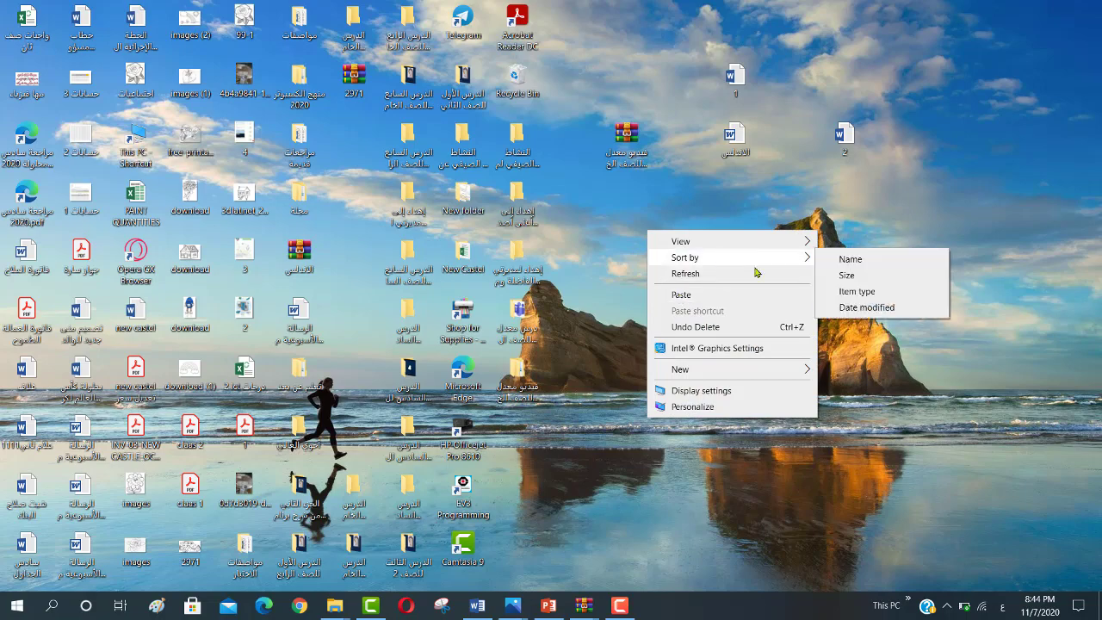
{"action": "left_click", "coordinate": [851, 259]}
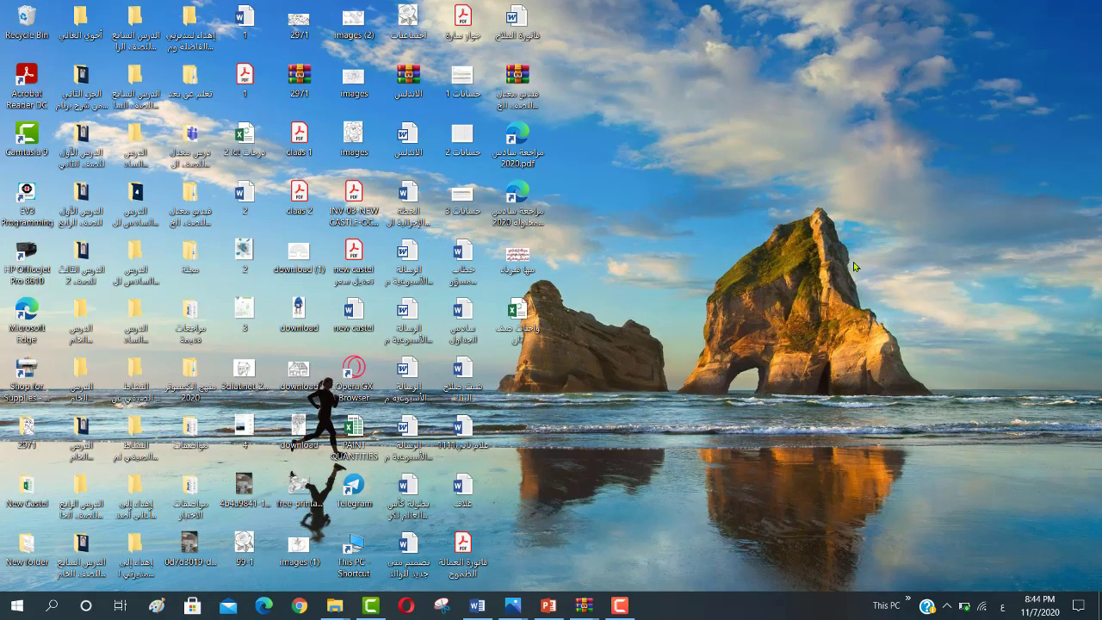
Step: Open the Recycle Bin maximized and restore the deleted Word documents 1 and 3 to their original location
{"action": "double_click", "coordinate": [27, 25]}
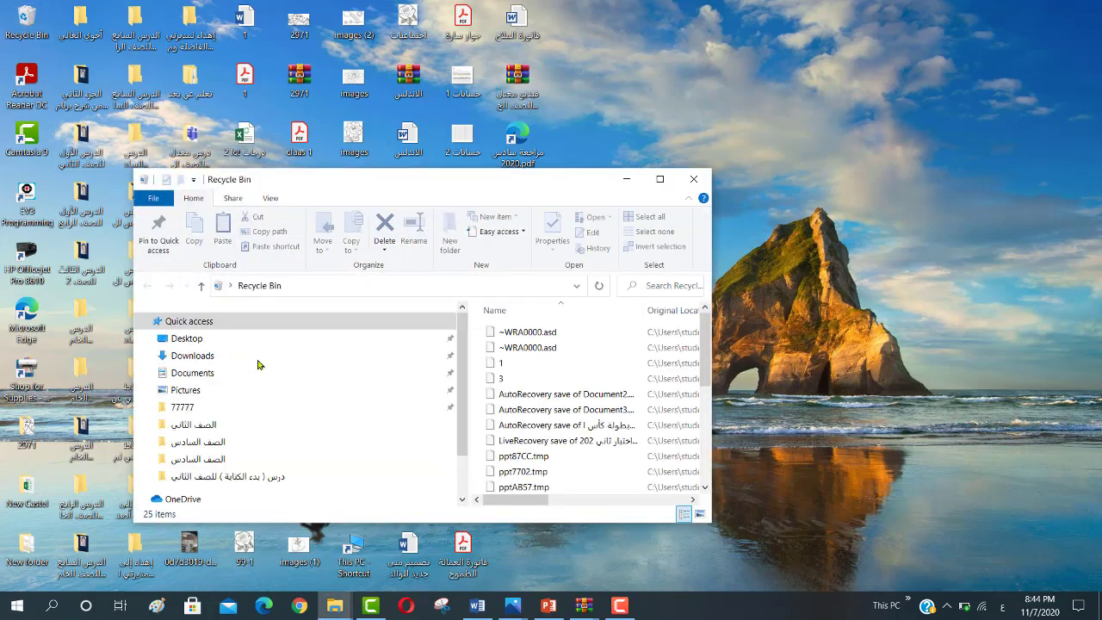
{"action": "left_click", "coordinate": [656, 181]}
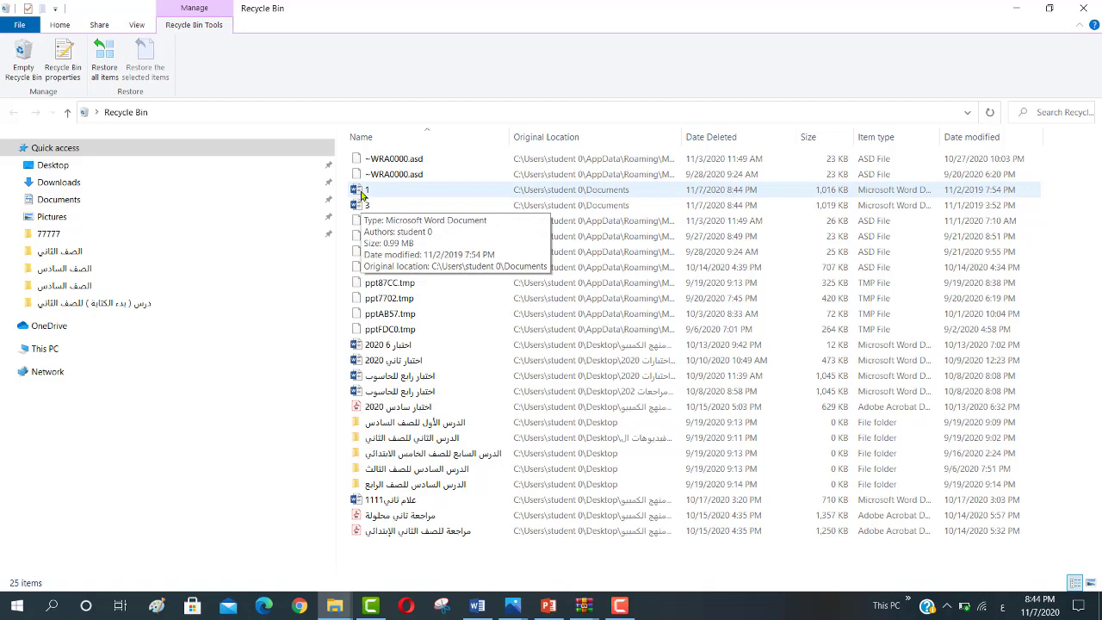
{"action": "right_click", "coordinate": [361, 195]}
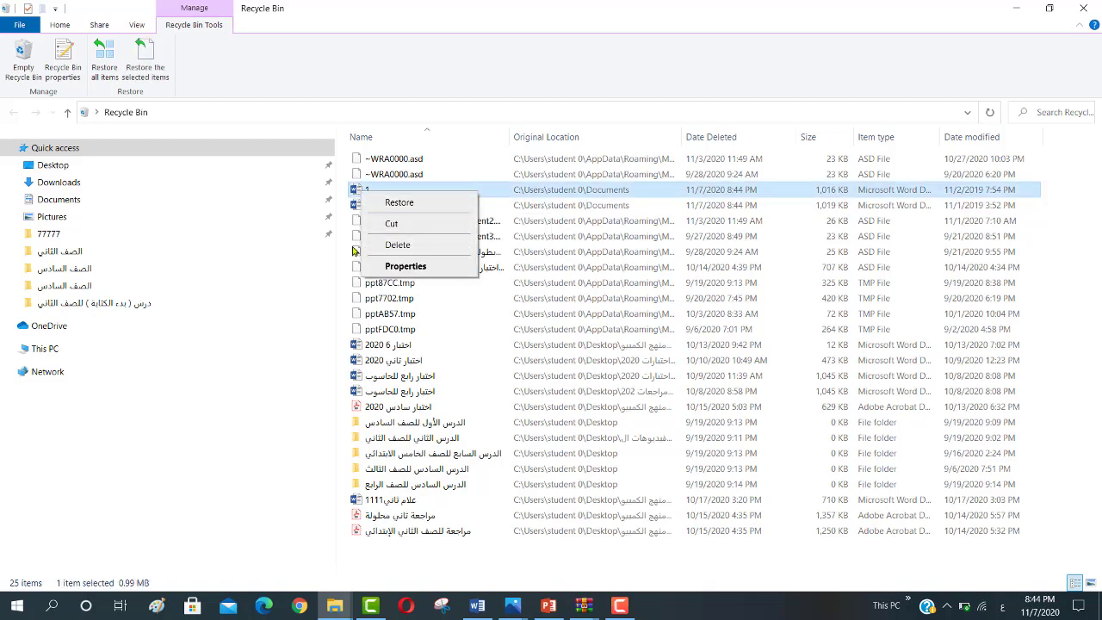
{"action": "left_click", "coordinate": [398, 203]}
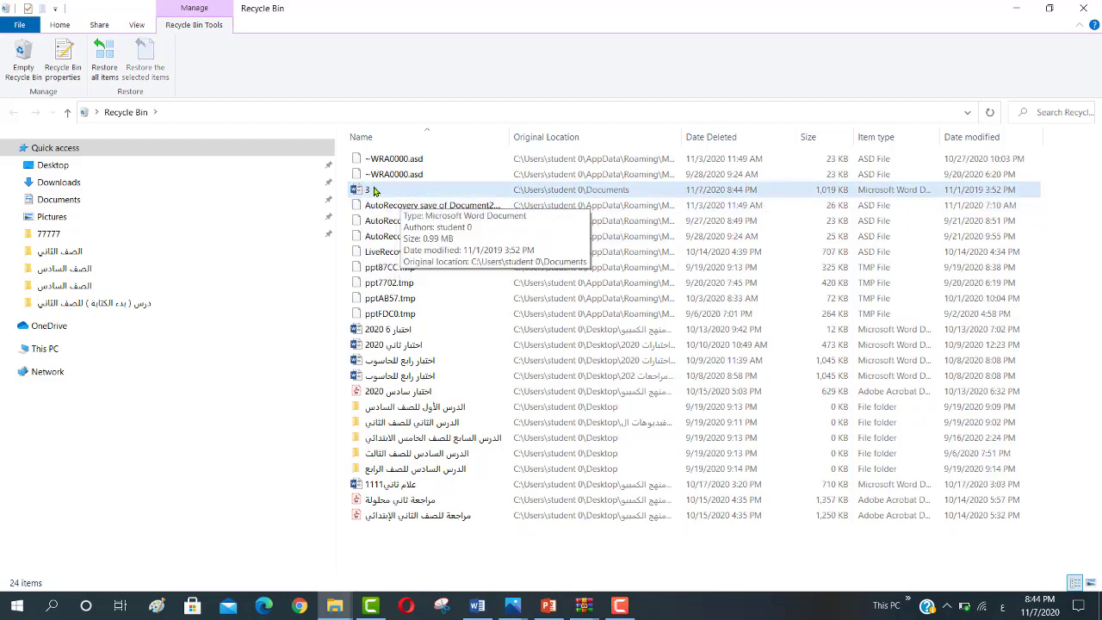
{"action": "right_click", "coordinate": [365, 189]}
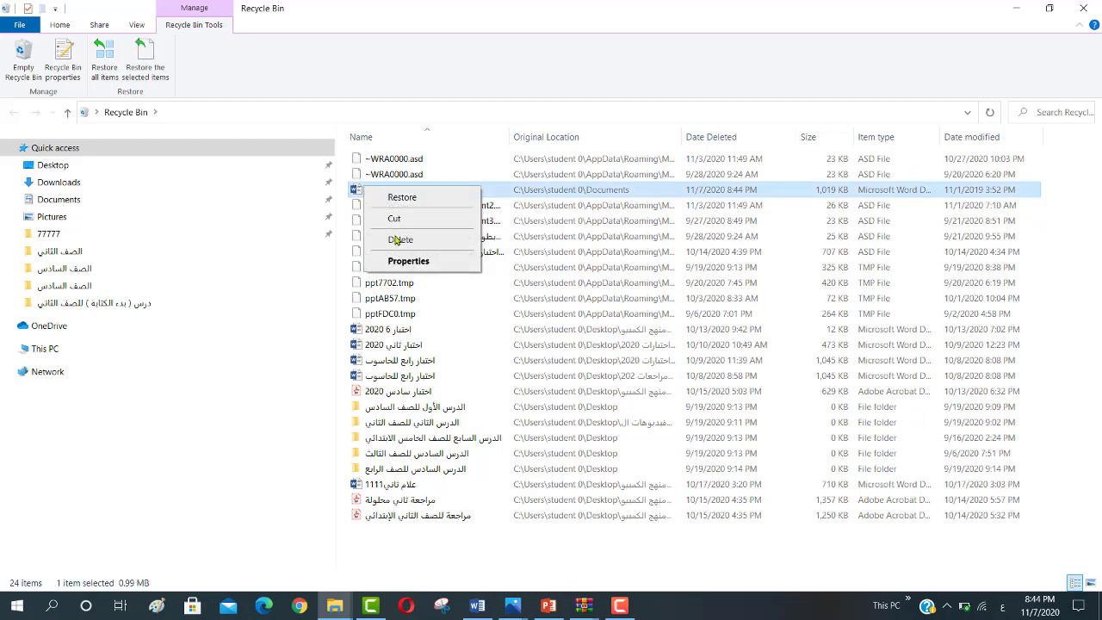
{"action": "left_click", "coordinate": [412, 200]}
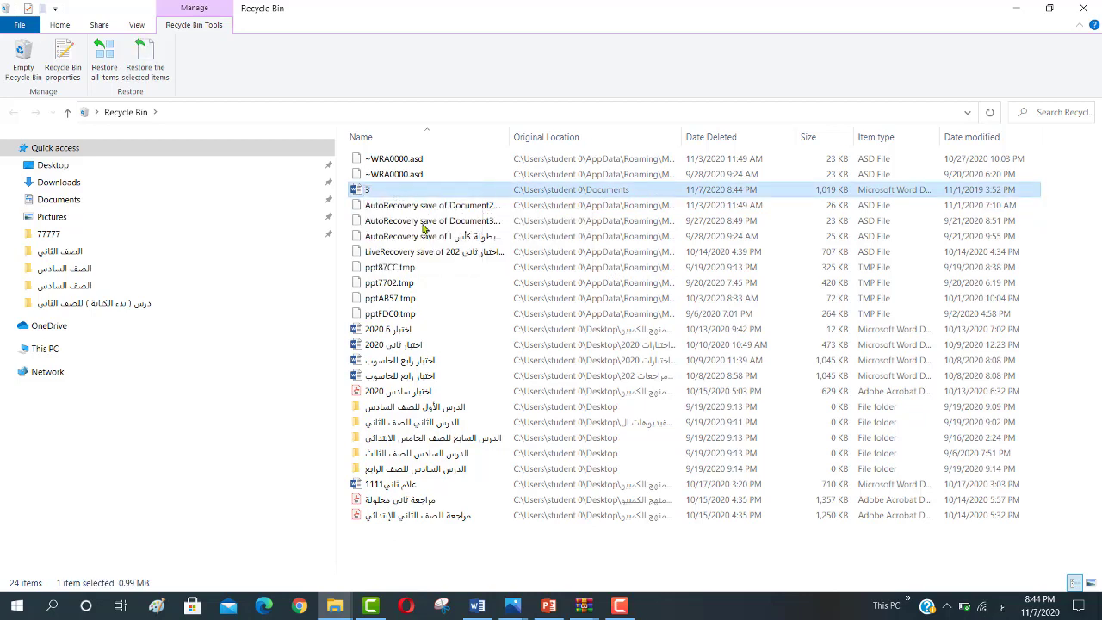
{"action": "mouse_move", "coordinate": [592, 594]}
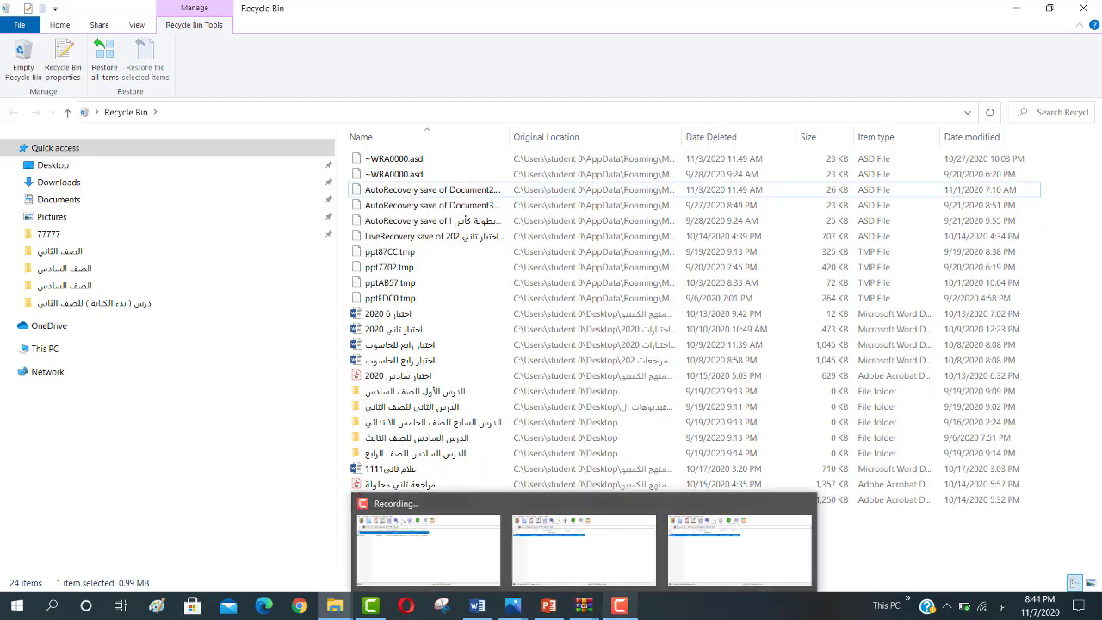
{"action": "left_click", "coordinate": [630, 614]}
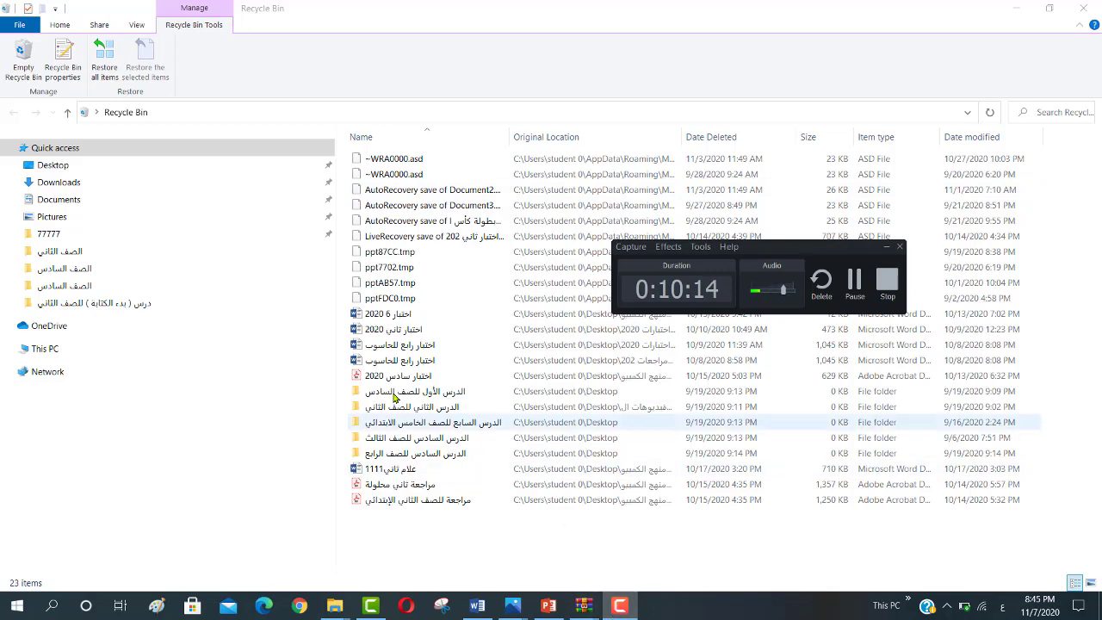
Step: Minimize and reopen the Recycle Bin from the desktop, select all its items and view the actions available for them
{"action": "left_click", "coordinate": [1017, 9]}
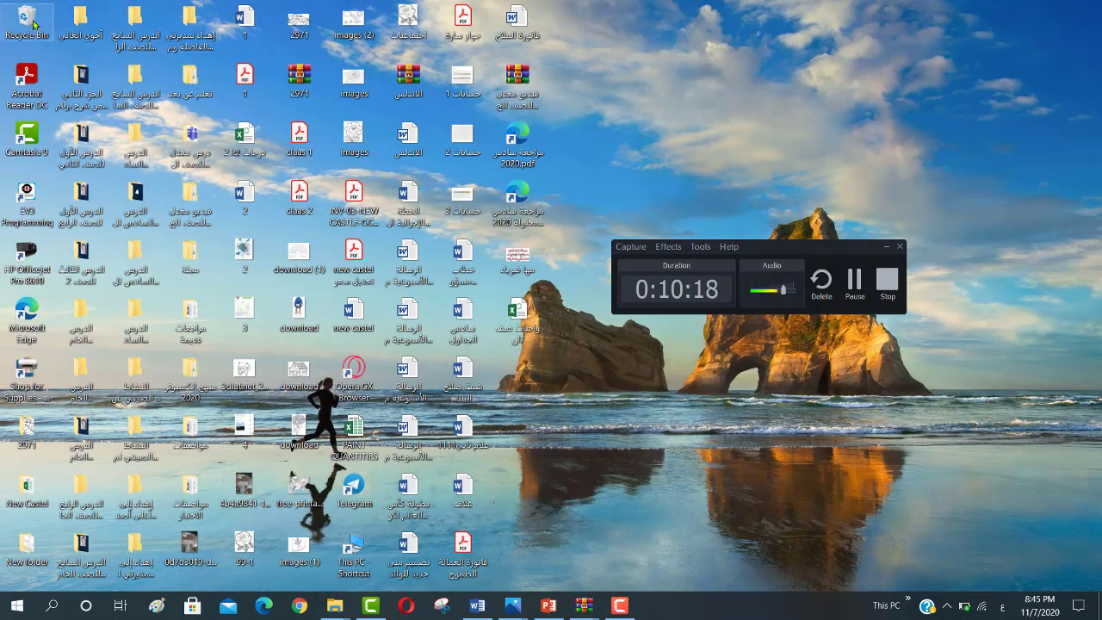
{"action": "double_click", "coordinate": [29, 21]}
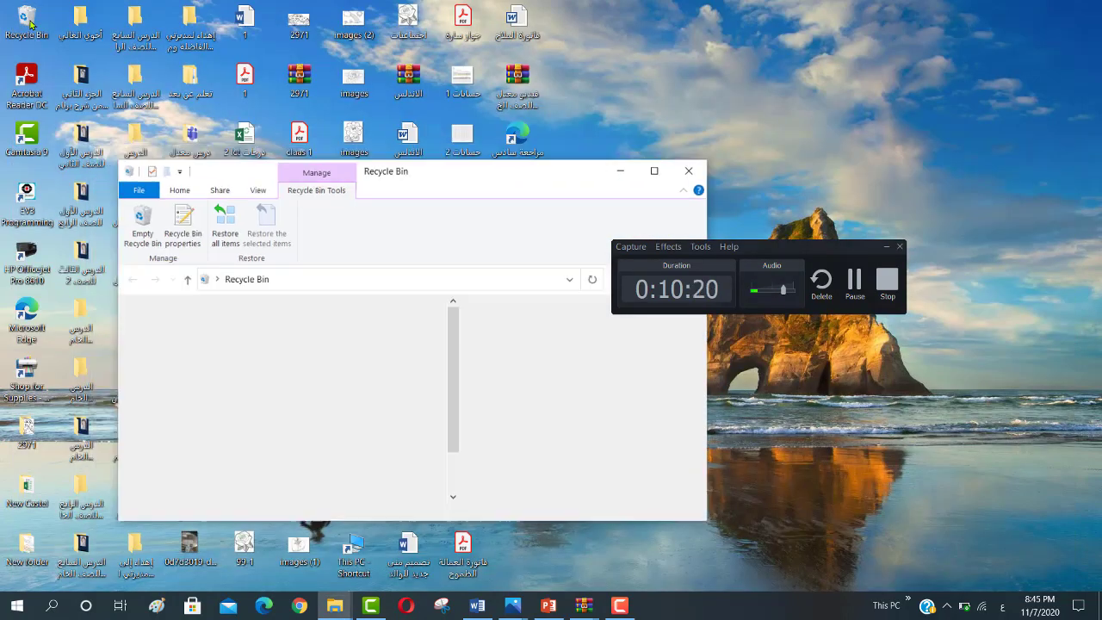
{"action": "left_click", "coordinate": [668, 181]}
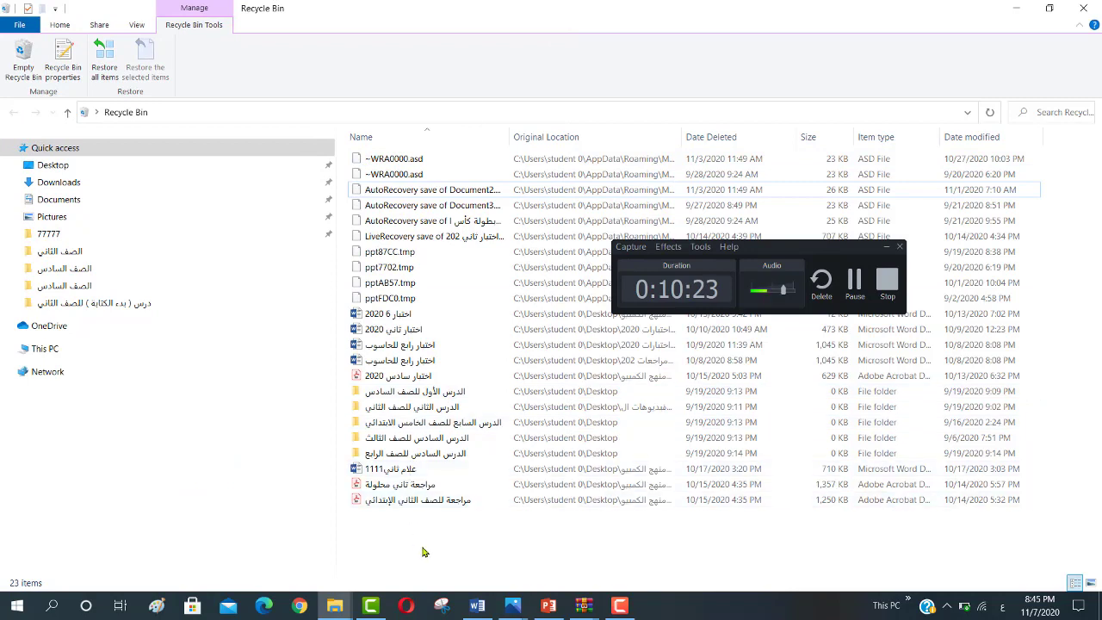
{"action": "left_click_drag", "start_coordinate": [423, 545], "coordinate": [450, 147]}
{"action": "right_click", "coordinate": [458, 167]}
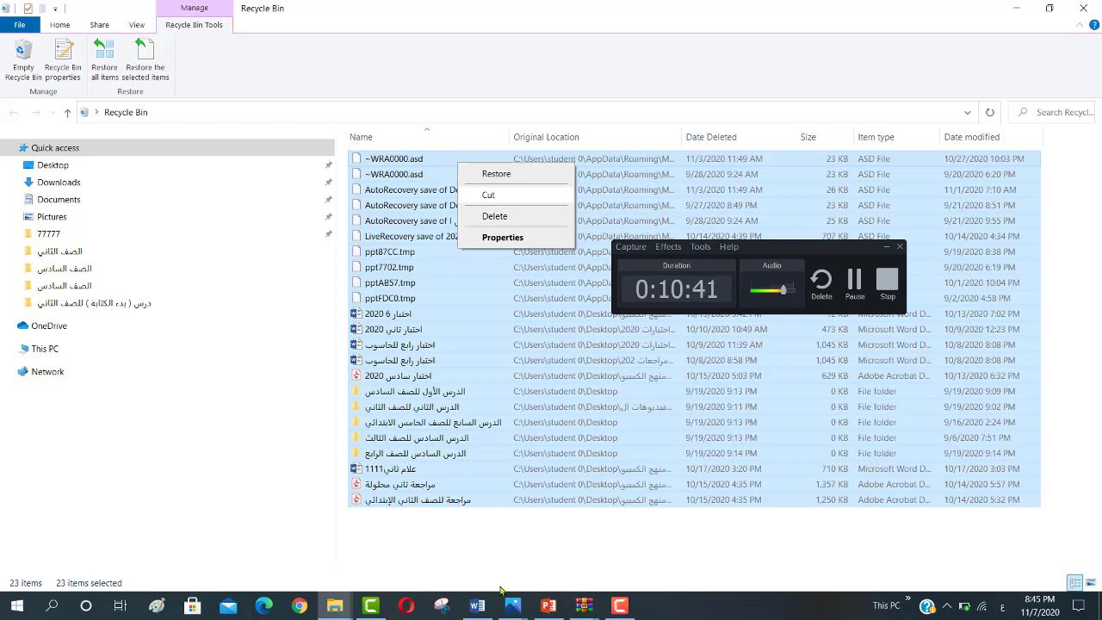
{"action": "left_click", "coordinate": [509, 546]}
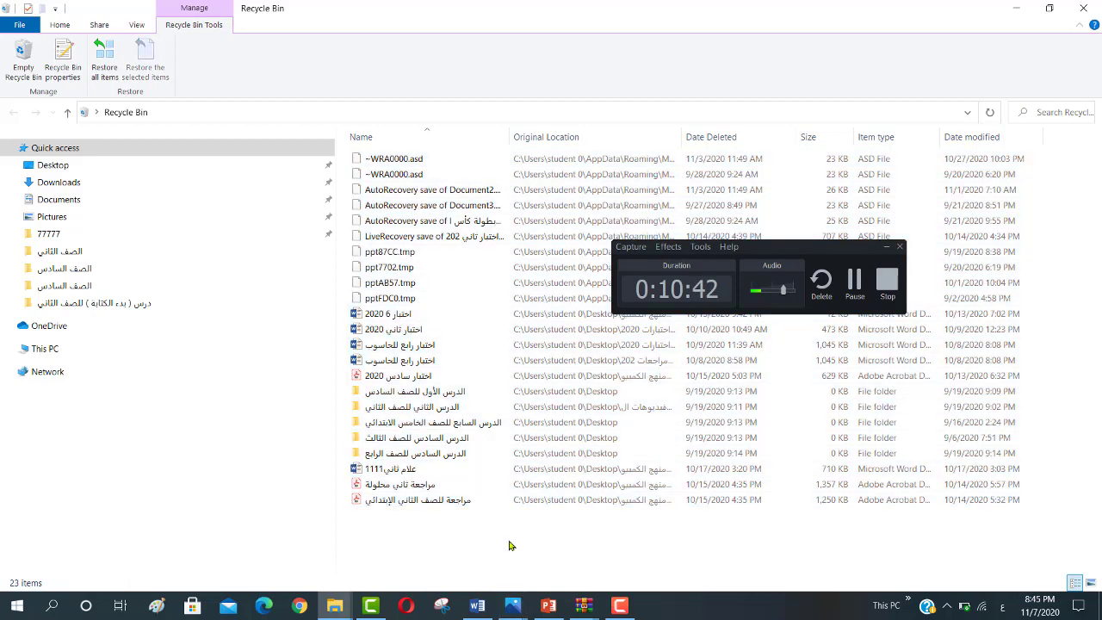
Step: Cut the Word document اختبار ثاني 2020 from the Recycle Bin and paste it onto the desktop
{"action": "left_click", "coordinate": [401, 328]}
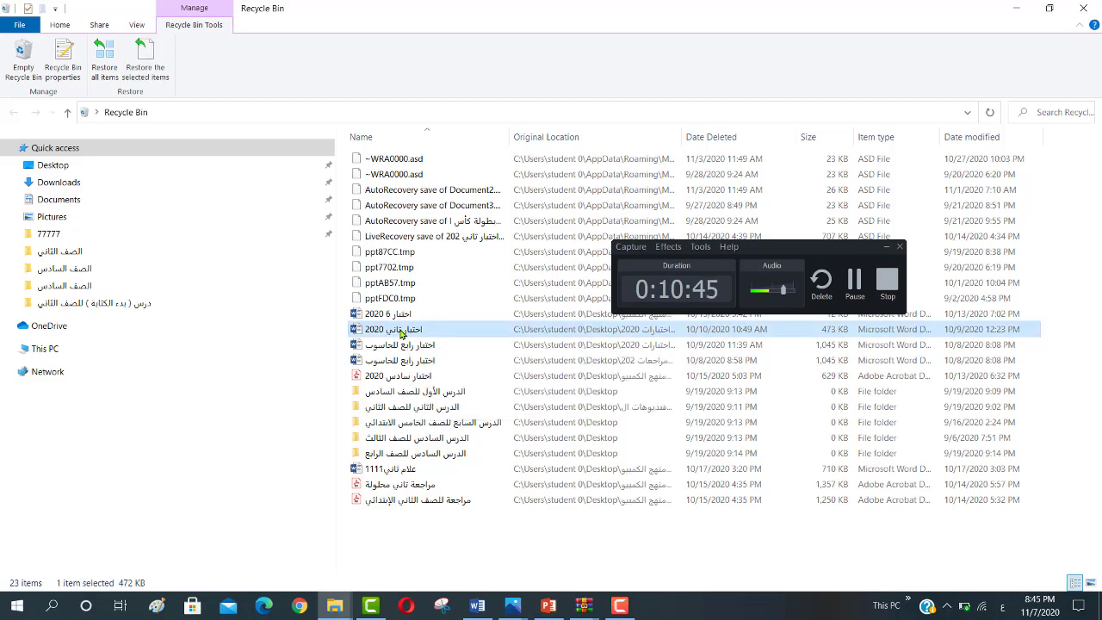
{"action": "right_click", "coordinate": [401, 329]}
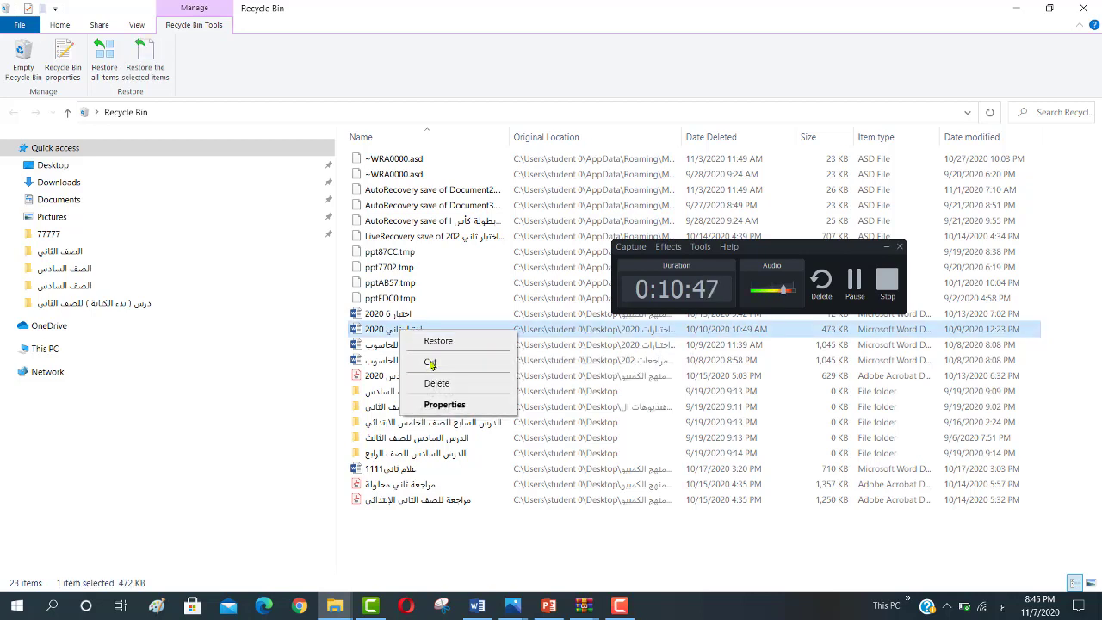
{"action": "left_click", "coordinate": [430, 362]}
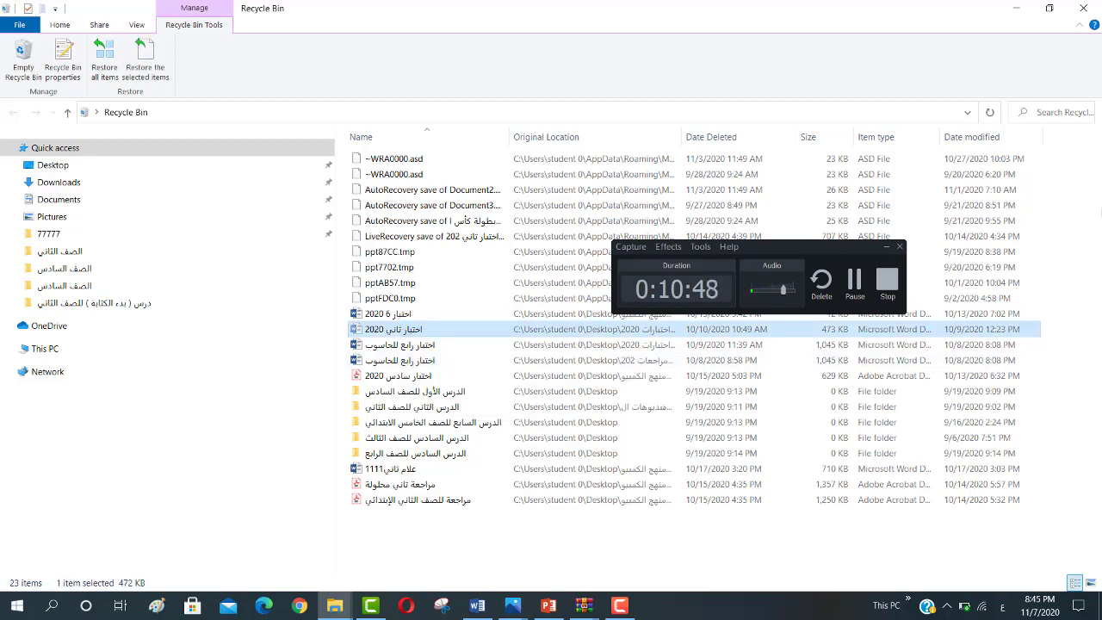
{"action": "left_click", "coordinate": [1021, 10]}
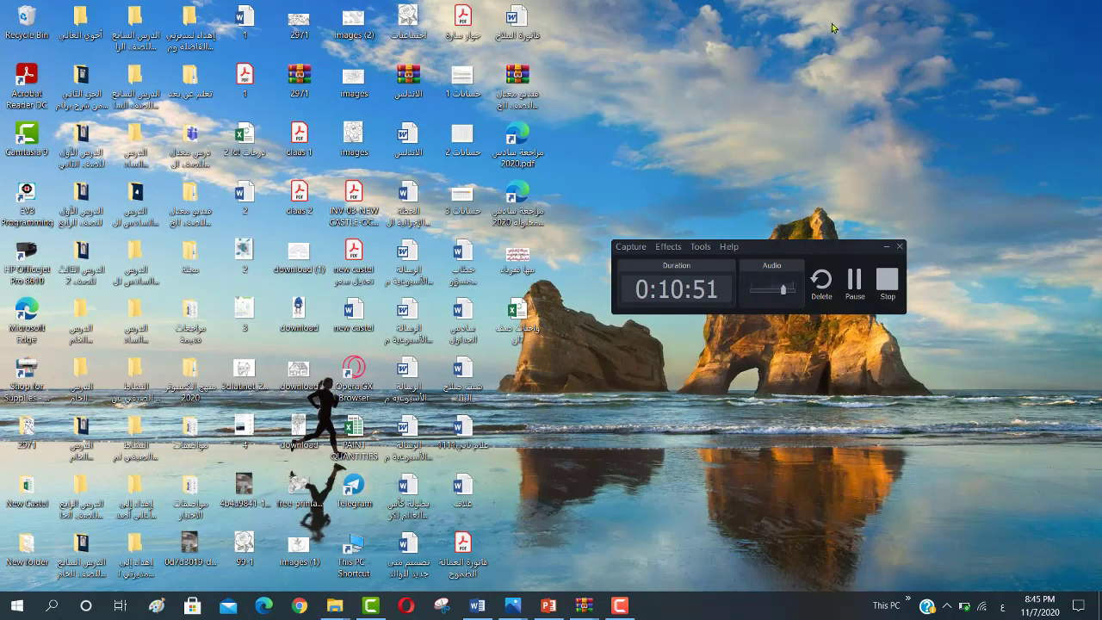
{"action": "right_click", "coordinate": [774, 46]}
{"action": "left_click", "coordinate": [805, 110]}
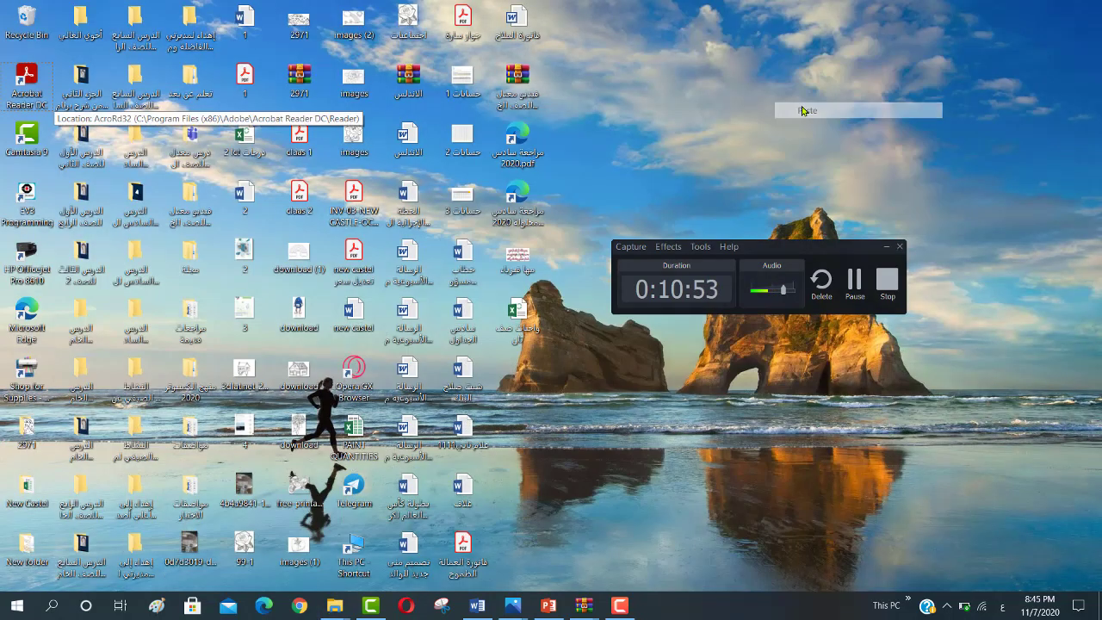